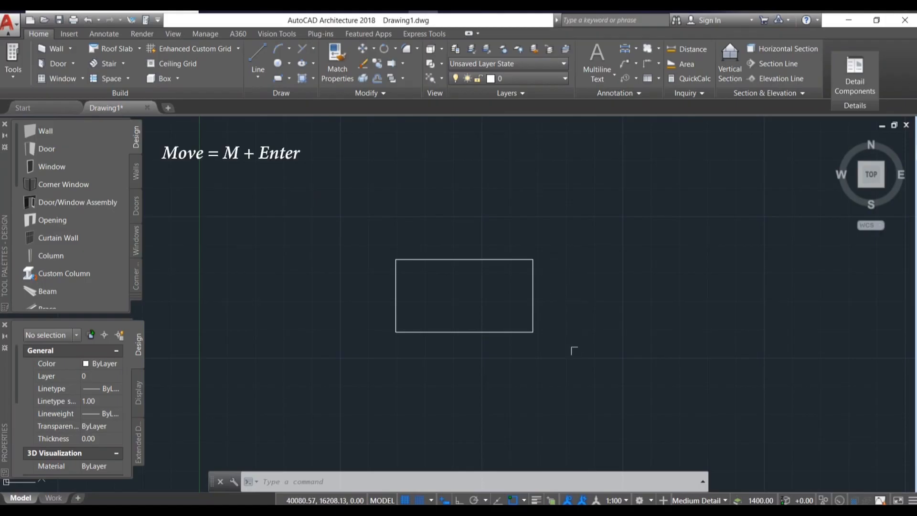
Move the rectangle by its upper-right corner up and to the right, placing that corner at about 48662, 33665.
{"action": "left_click", "coordinate": [571, 357]}
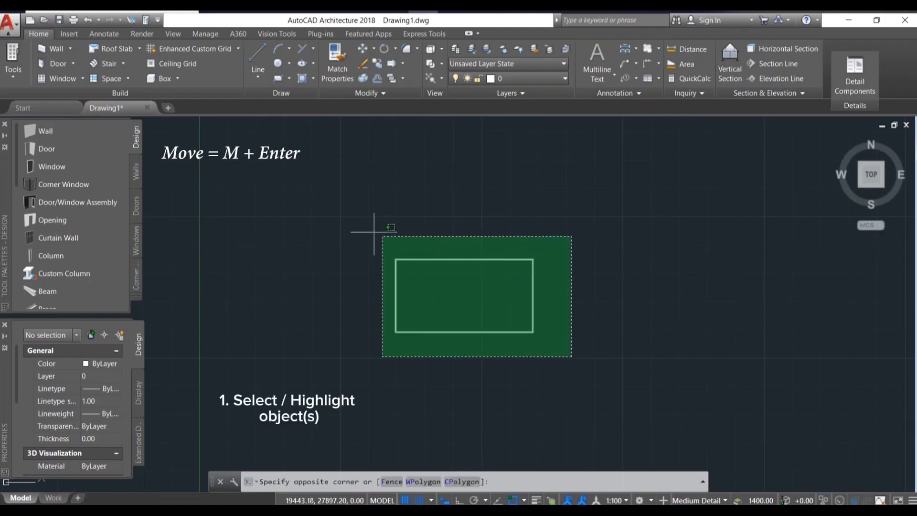
{"action": "left_click", "coordinate": [351, 216]}
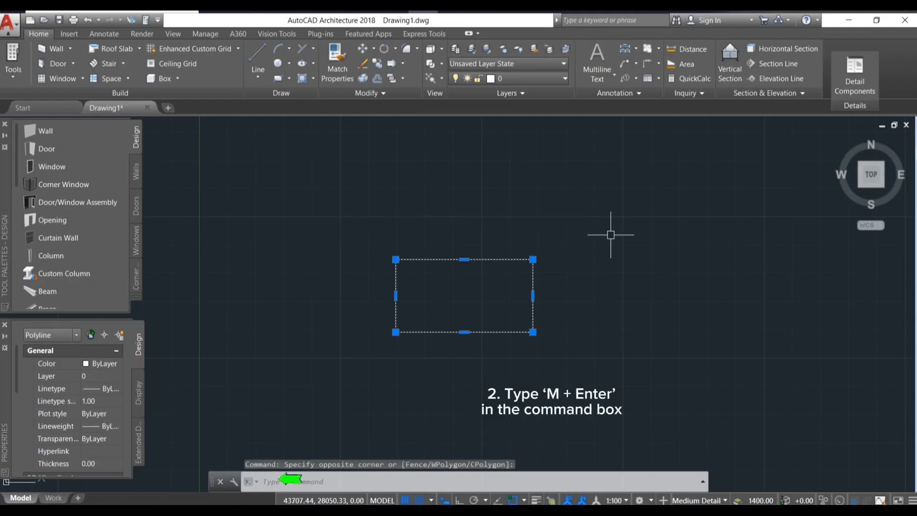
{"action": "type", "text": "M"}
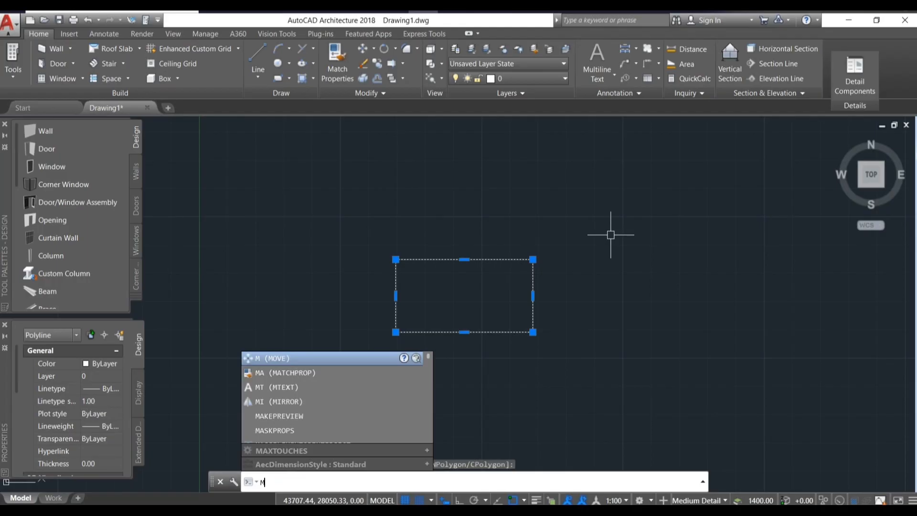
{"action": "key", "text": "Return"}
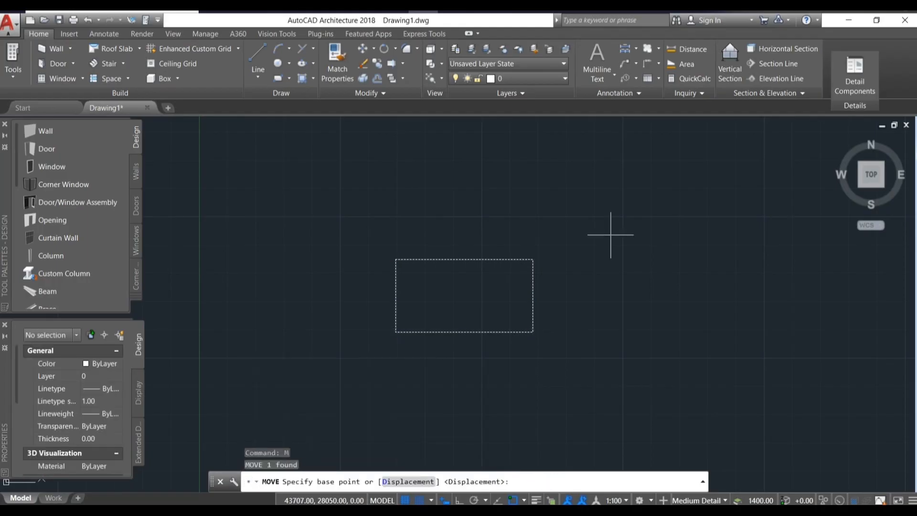
{"action": "left_click", "coordinate": [532, 259]}
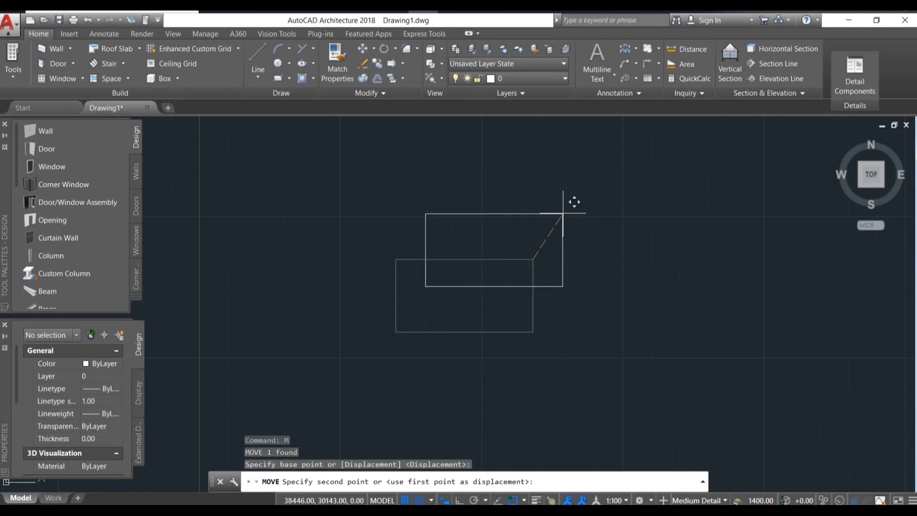
{"action": "left_click", "coordinate": [657, 182]}
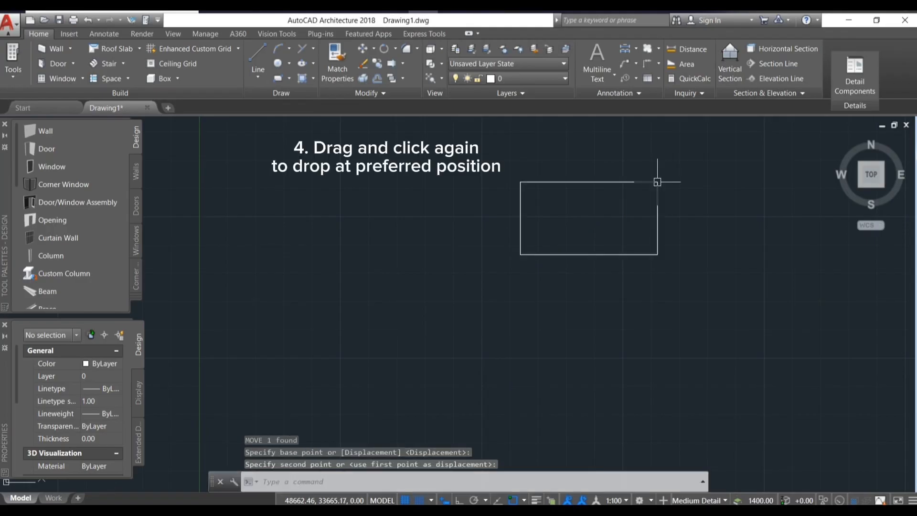
Move the rectangle by its bottom-edge midpoint to the left and slightly down, back near the middle of the drawing.
{"action": "left_click", "coordinate": [719, 299]}
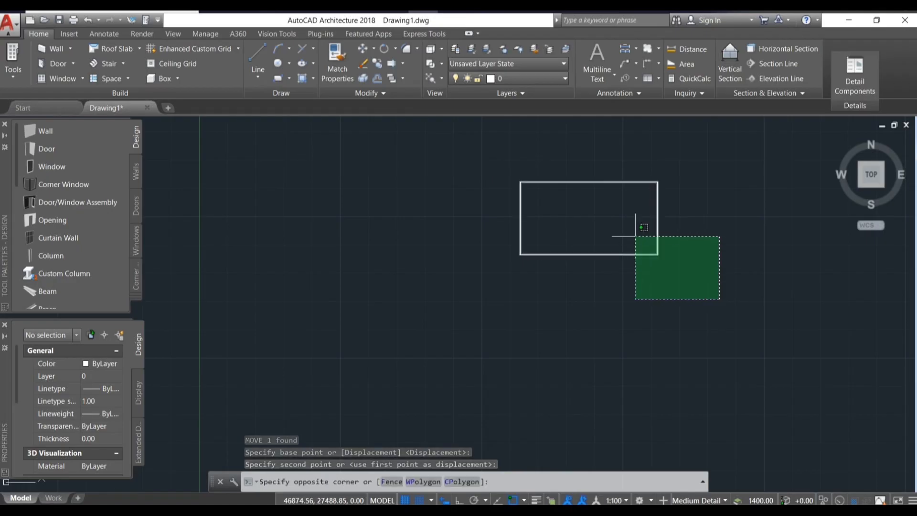
{"action": "left_click", "coordinate": [447, 145]}
{"action": "type", "text": "M"}
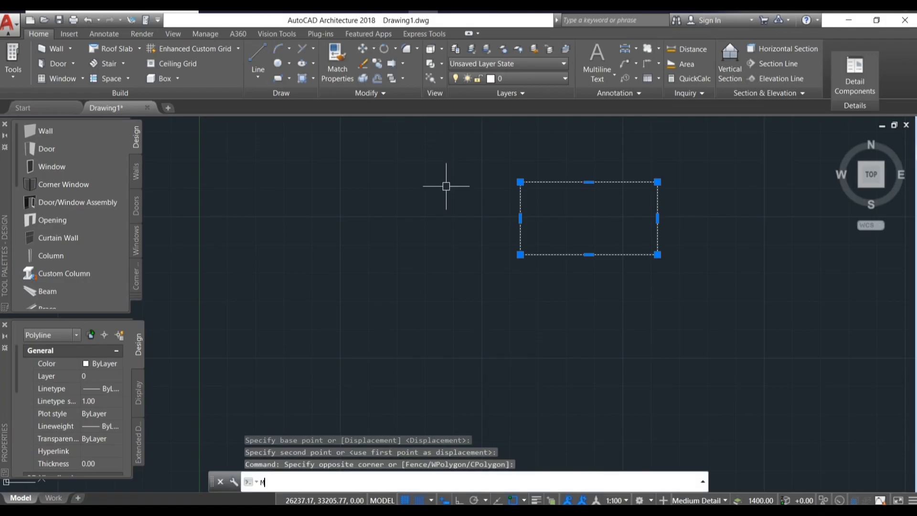
{"action": "key", "text": "Return"}
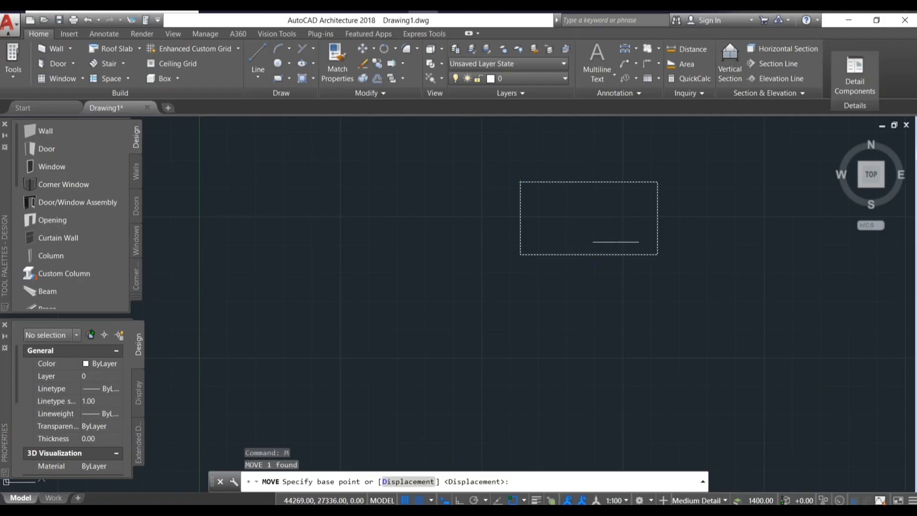
{"action": "left_click", "coordinate": [588, 254]}
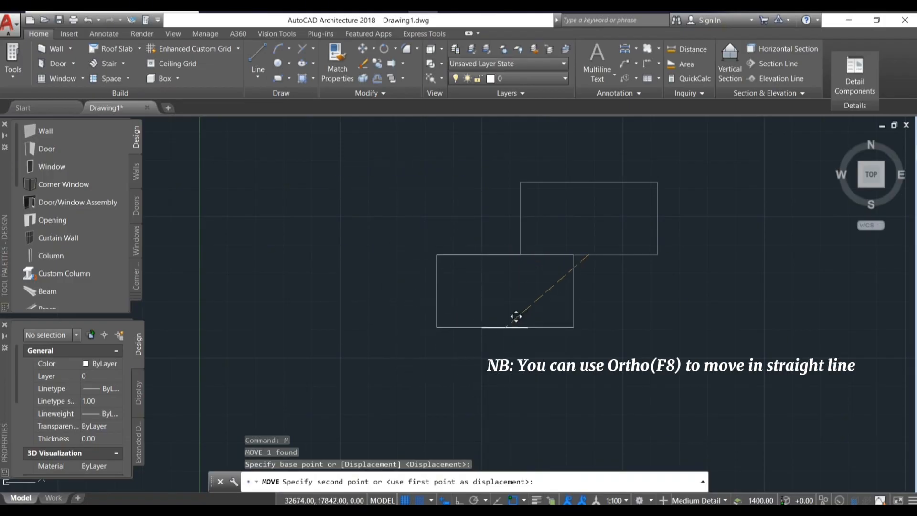
{"action": "left_click", "coordinate": [465, 279]}
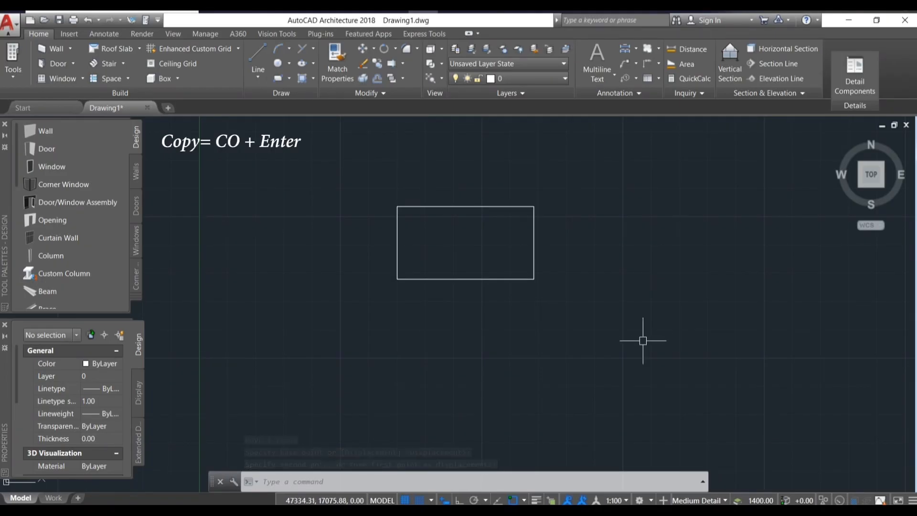
Copy the rectangle from its lower-right corner to six positions around it: upper right, lower right, below, lower left, left and directly above.
{"action": "left_click", "coordinate": [585, 362]}
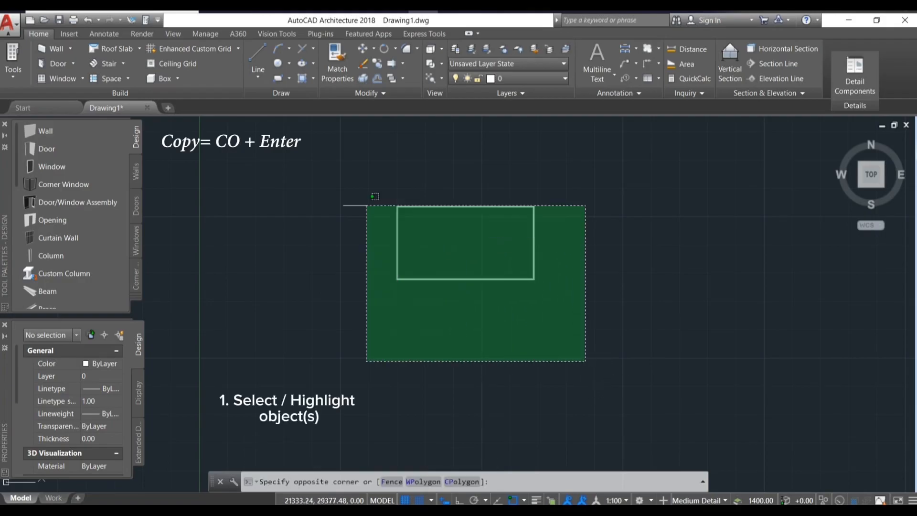
{"action": "left_click", "coordinate": [321, 164]}
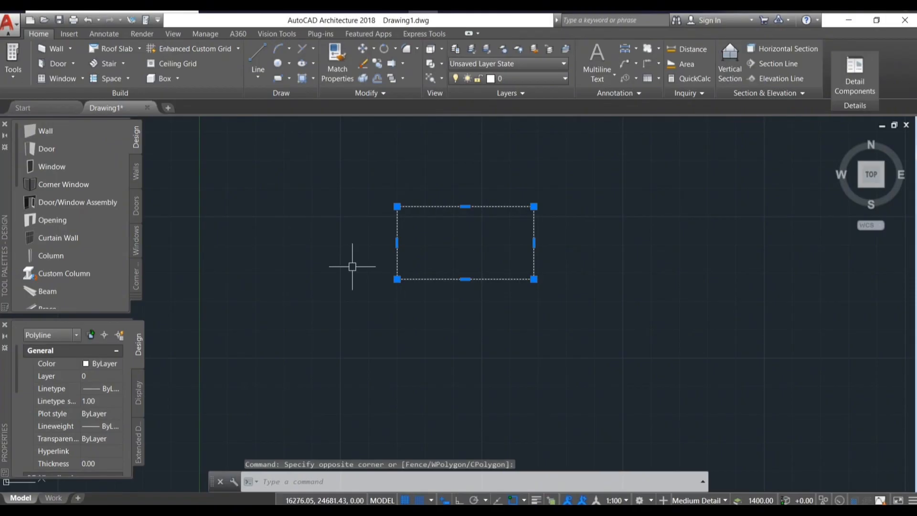
{"action": "type", "text": "c"}
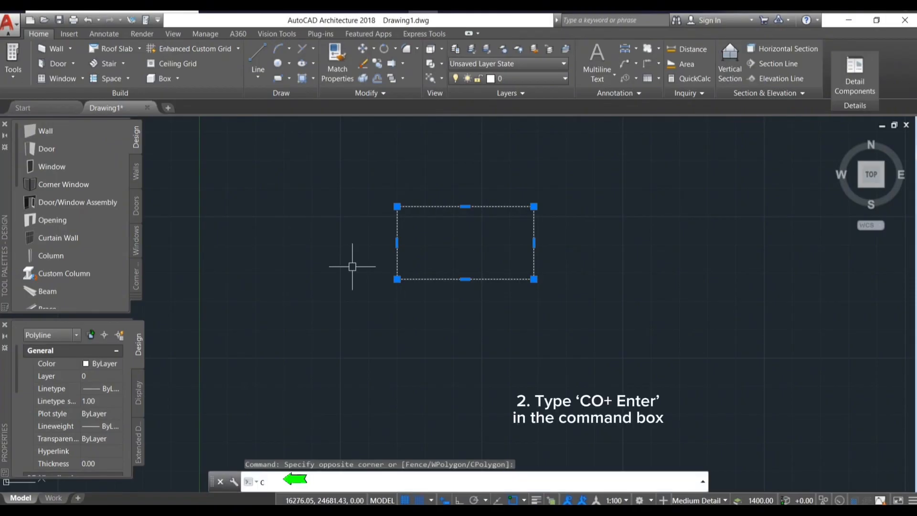
{"action": "type", "text": "o"}
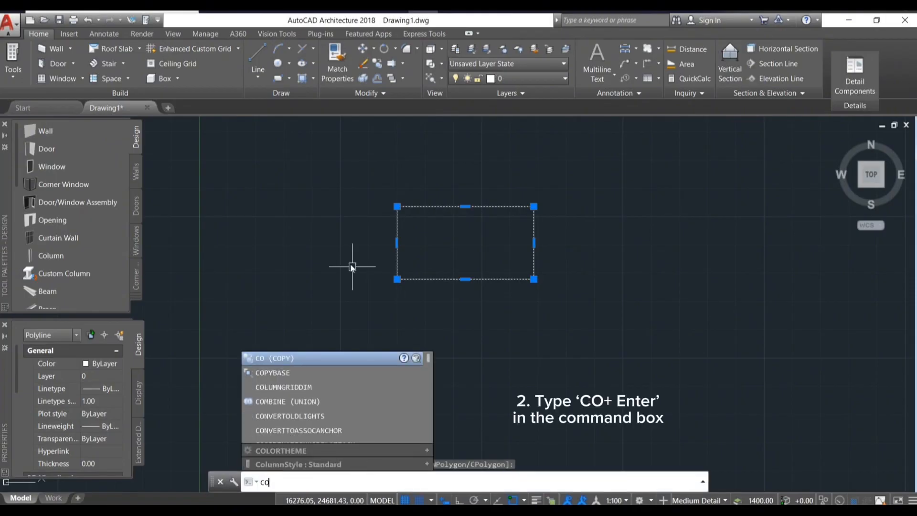
{"action": "key", "text": "Return"}
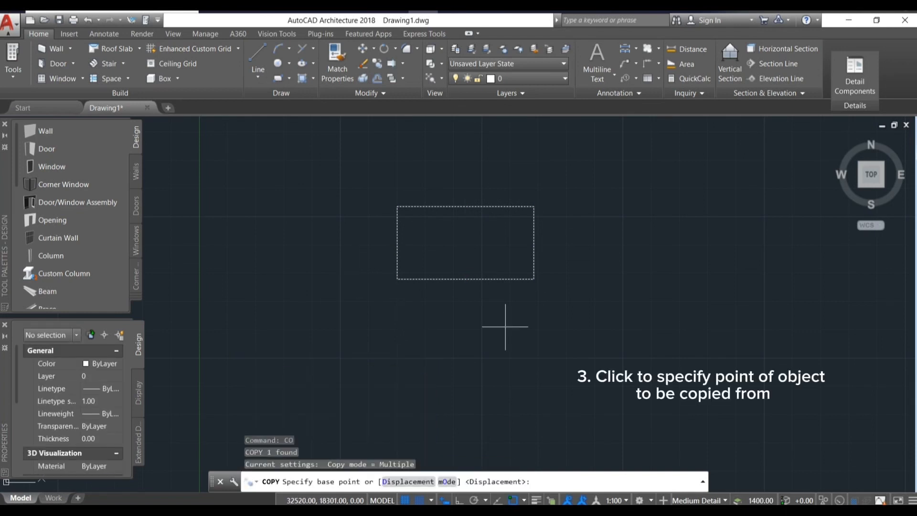
{"action": "left_click", "coordinate": [533, 278]}
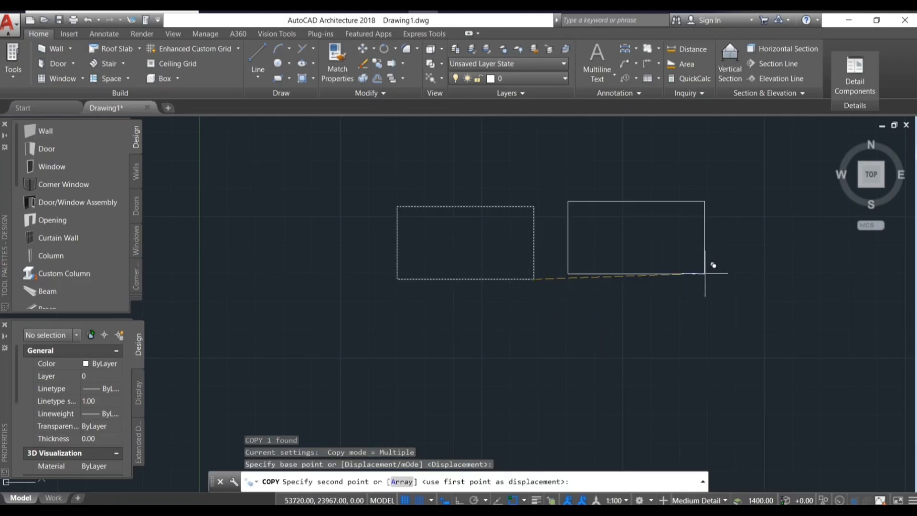
{"action": "left_click", "coordinate": [740, 242]}
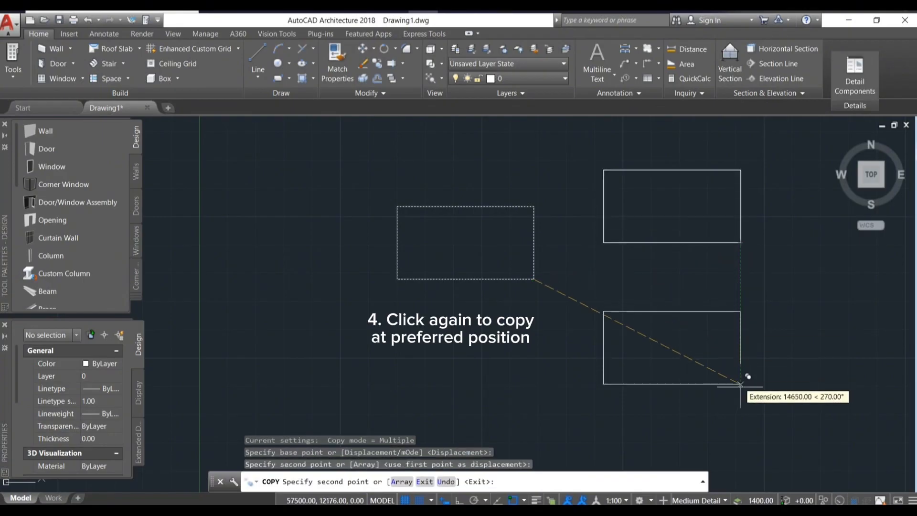
{"action": "left_click", "coordinate": [740, 403]}
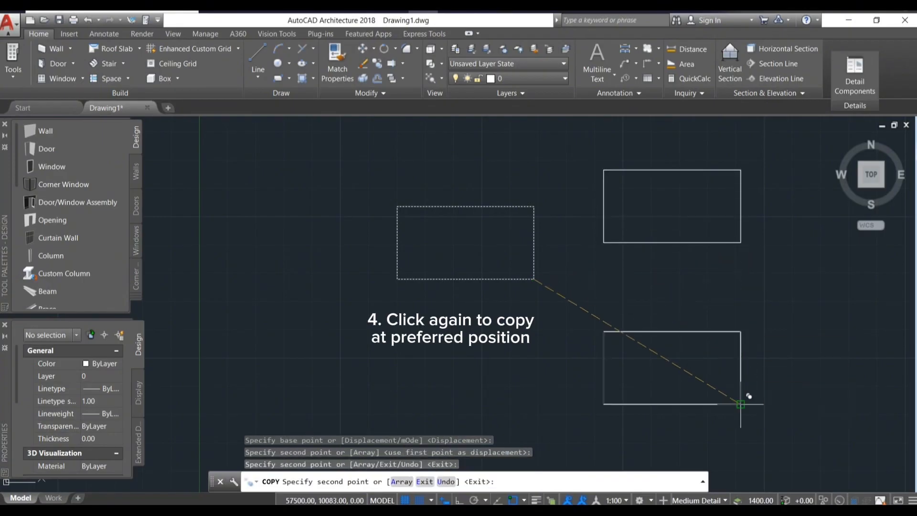
{"action": "left_click", "coordinate": [535, 404]}
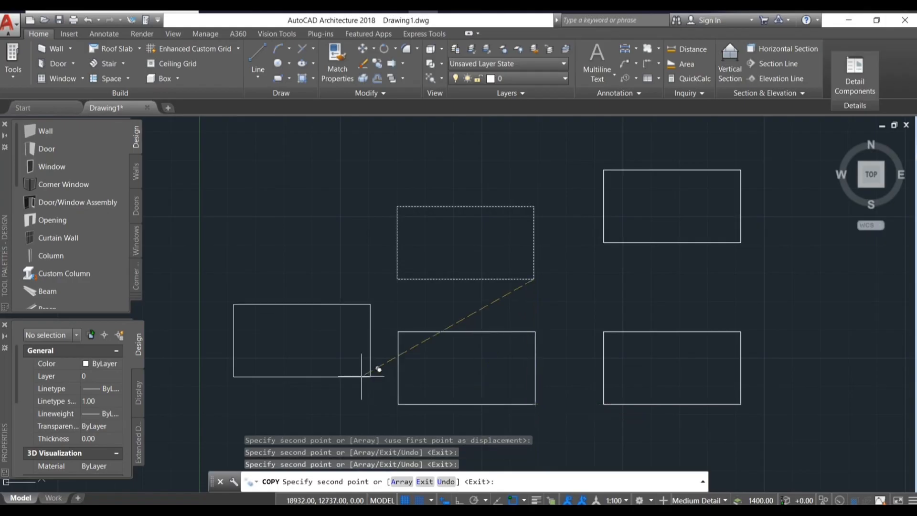
{"action": "left_click", "coordinate": [323, 404]}
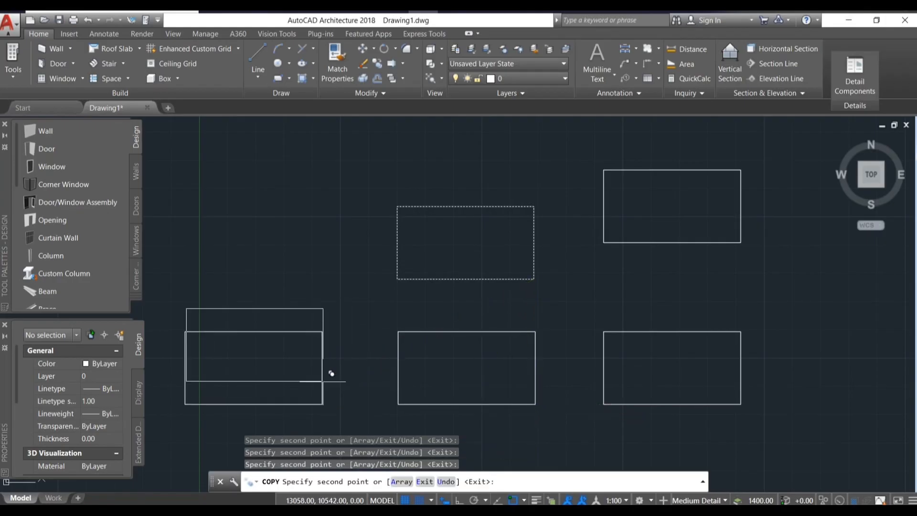
{"action": "left_click", "coordinate": [329, 278]}
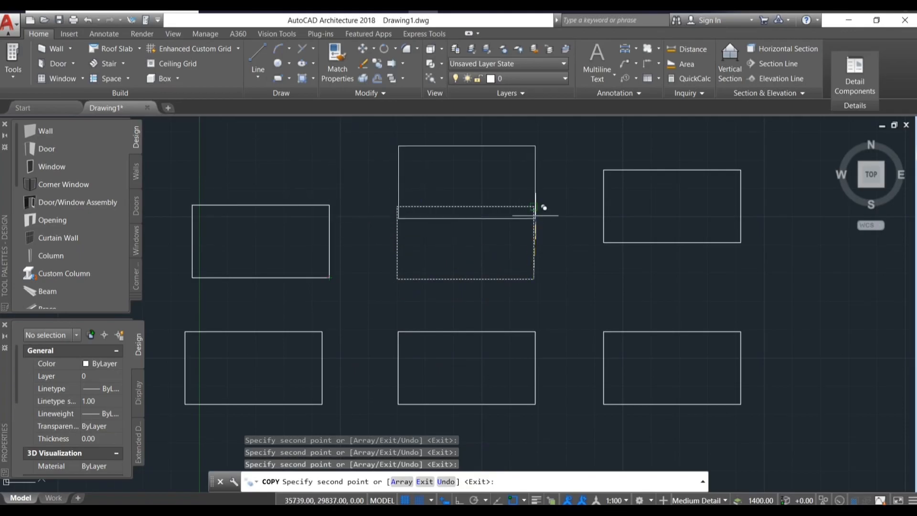
{"action": "left_click", "coordinate": [534, 191]}
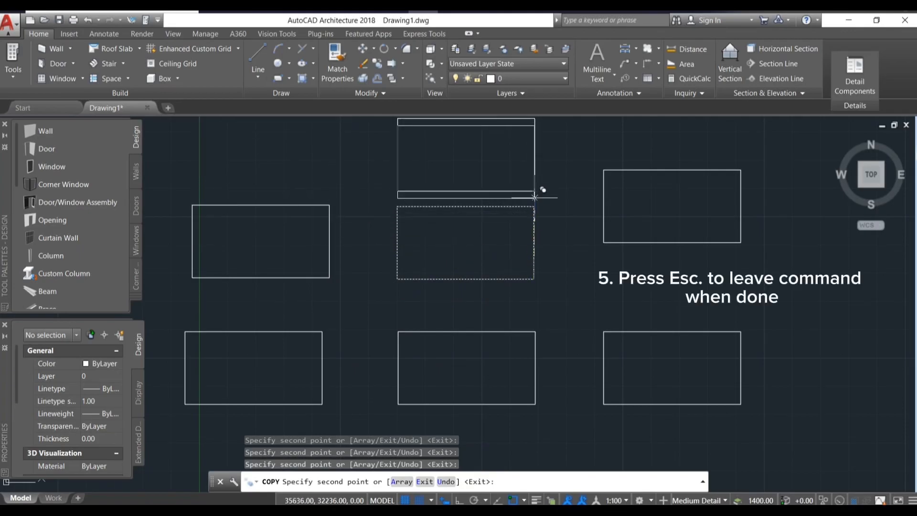
{"action": "key", "text": "Escape"}
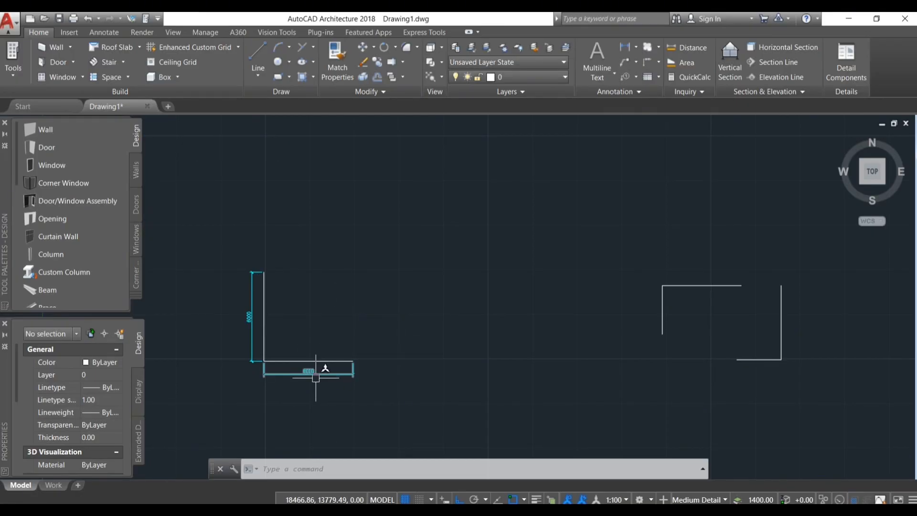
{"action": "key", "text": "Escape"}
{"action": "key", "text": "Escape"}
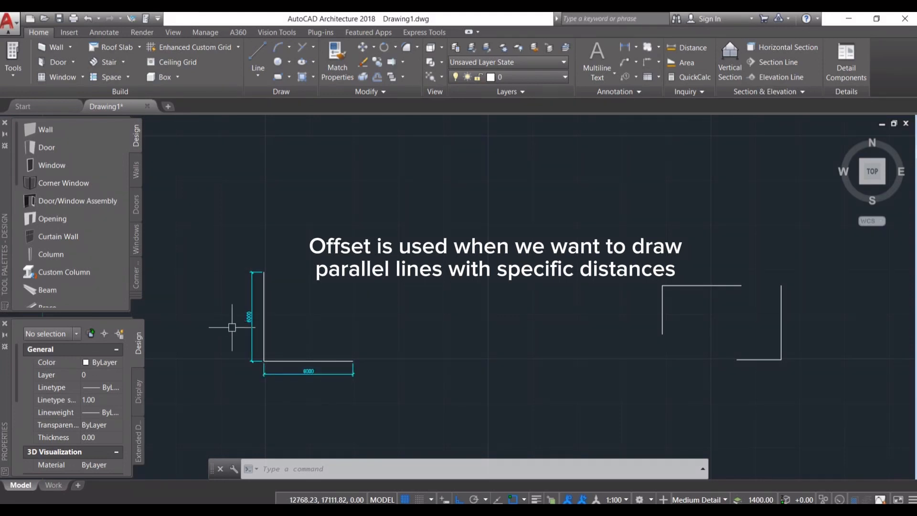
{"action": "key", "text": "Escape"}
{"action": "key", "text": "Escape"}
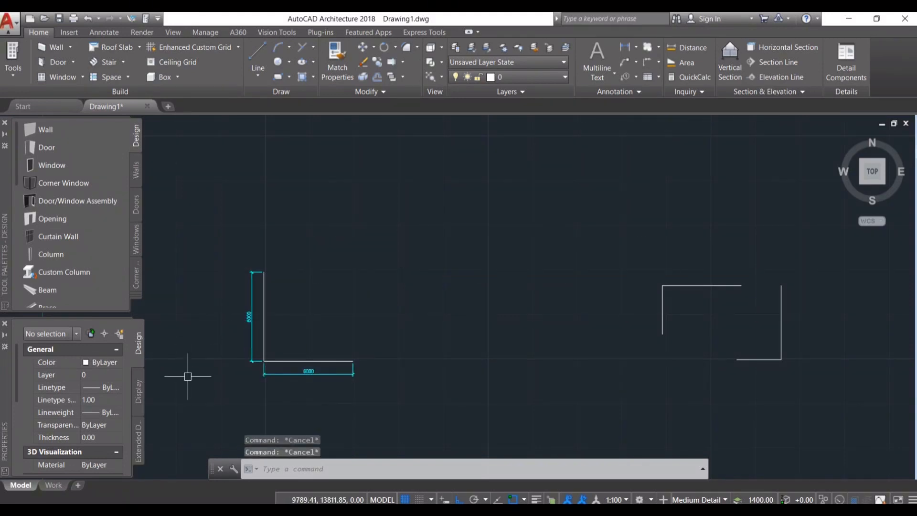
Offset the L shape's vertical line 6000 to the right.
{"action": "type", "text": "O"}
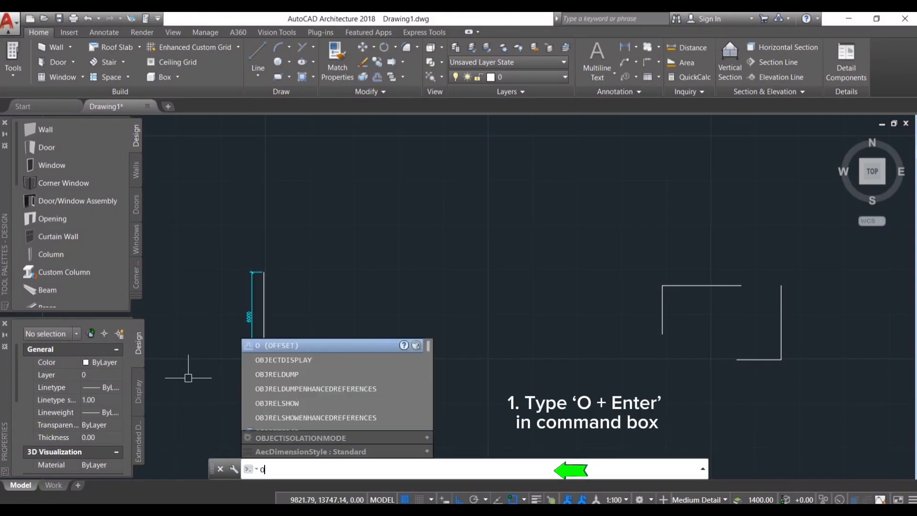
{"action": "key", "text": "Return"}
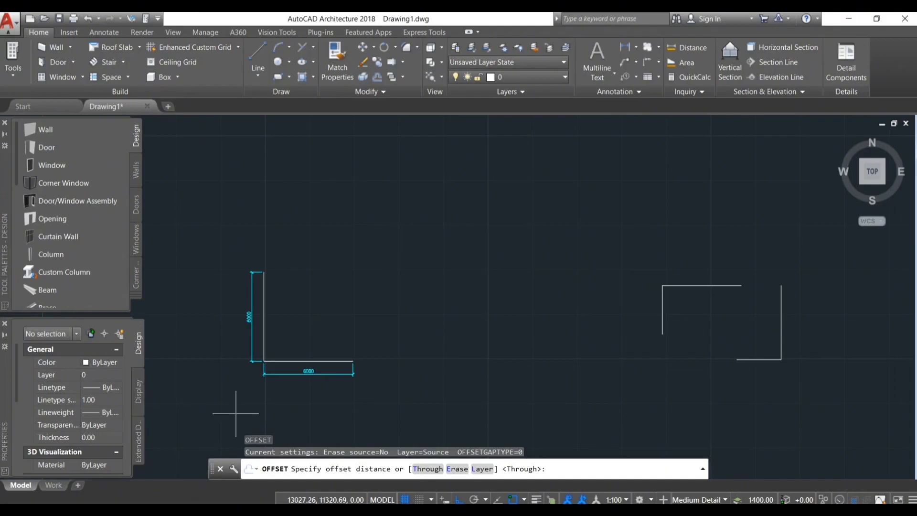
{"action": "type", "text": "600"}
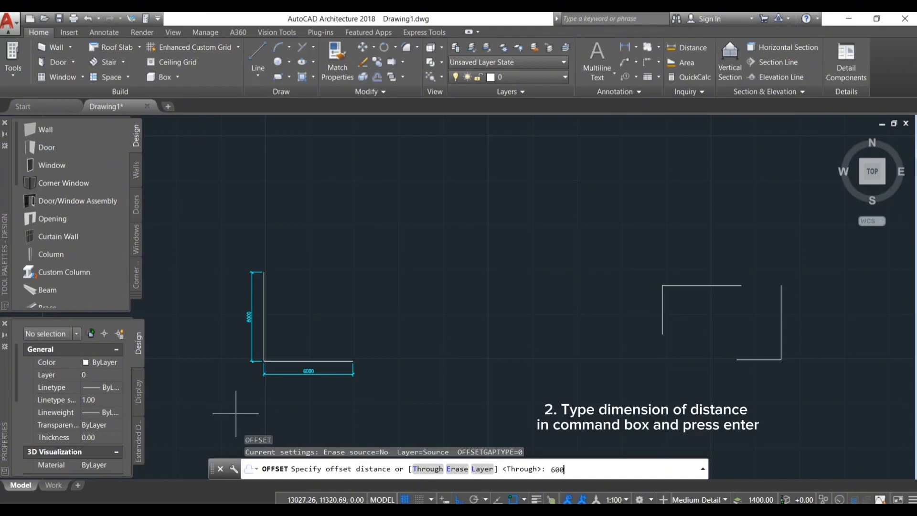
{"action": "type", "text": "0"}
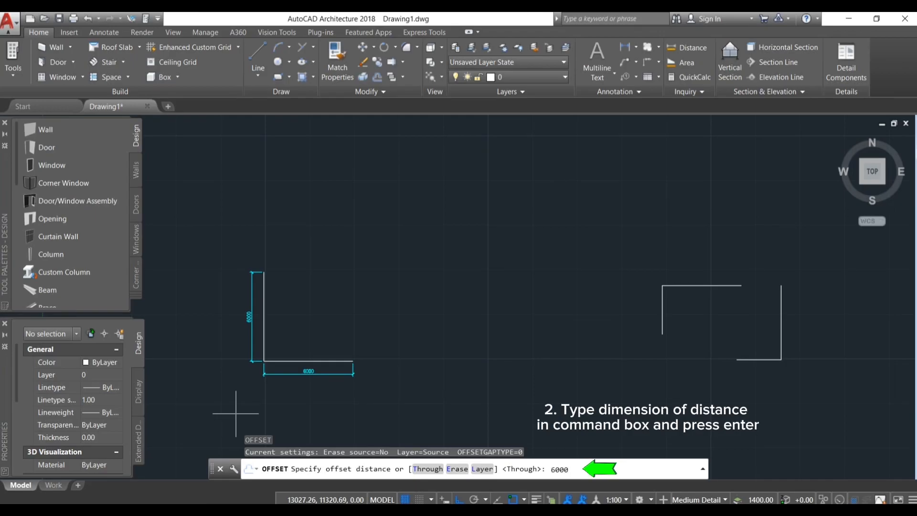
{"action": "key", "text": "Return"}
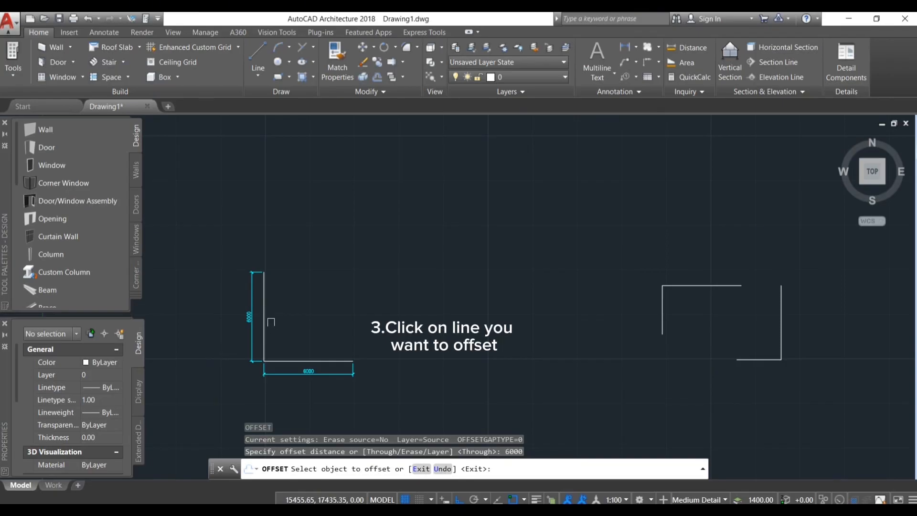
{"action": "left_click", "coordinate": [264, 319]}
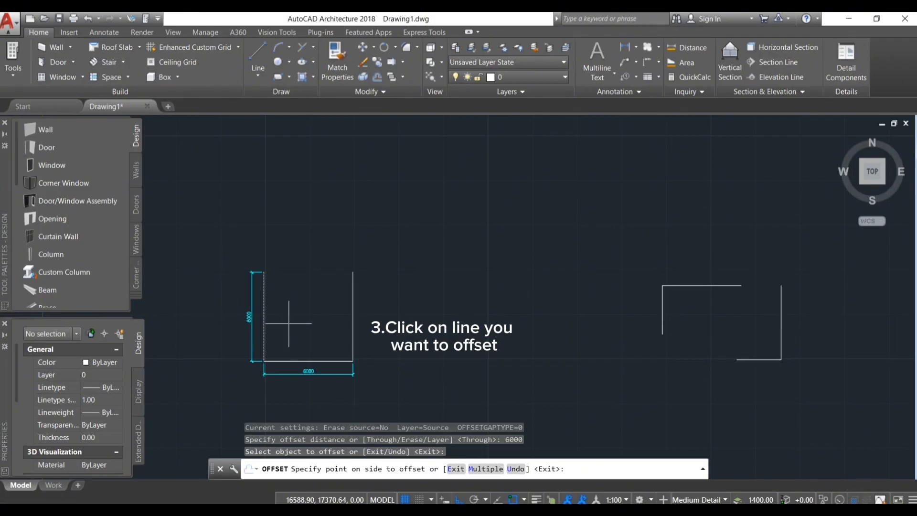
{"action": "left_click", "coordinate": [307, 321]}
Offset the bottom line of the U shape 6000 upward to close it into a square, and end the Offset command.
{"action": "left_click", "coordinate": [274, 354]}
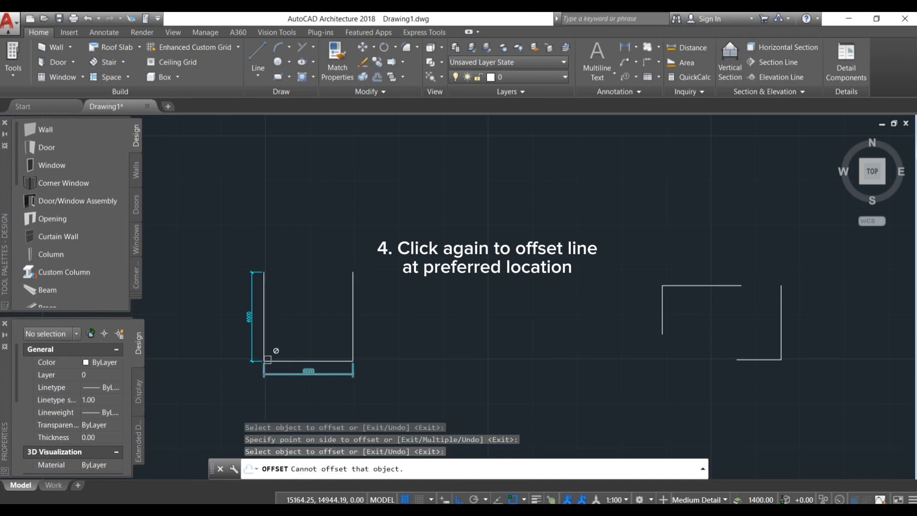
{"action": "left_click", "coordinate": [328, 361]}
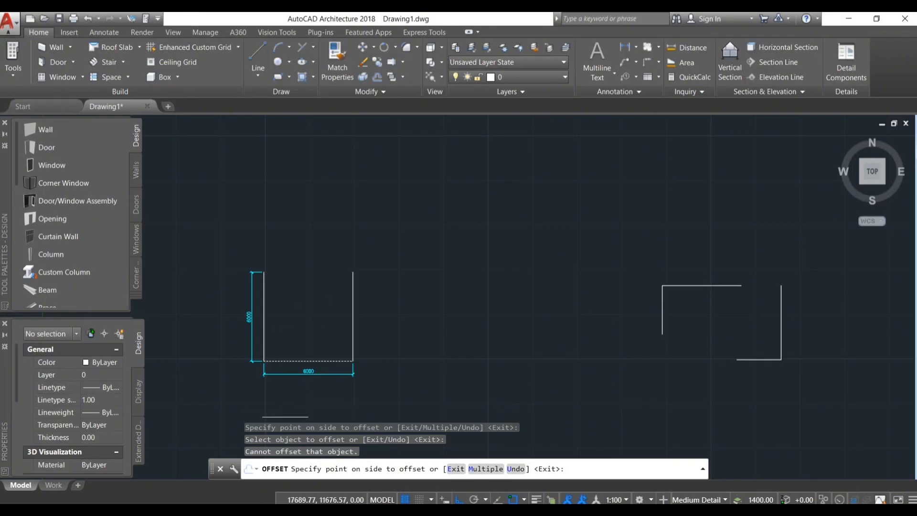
{"action": "middle_click_drag", "start_coordinate": [284, 397], "coordinate": [274, 274]}
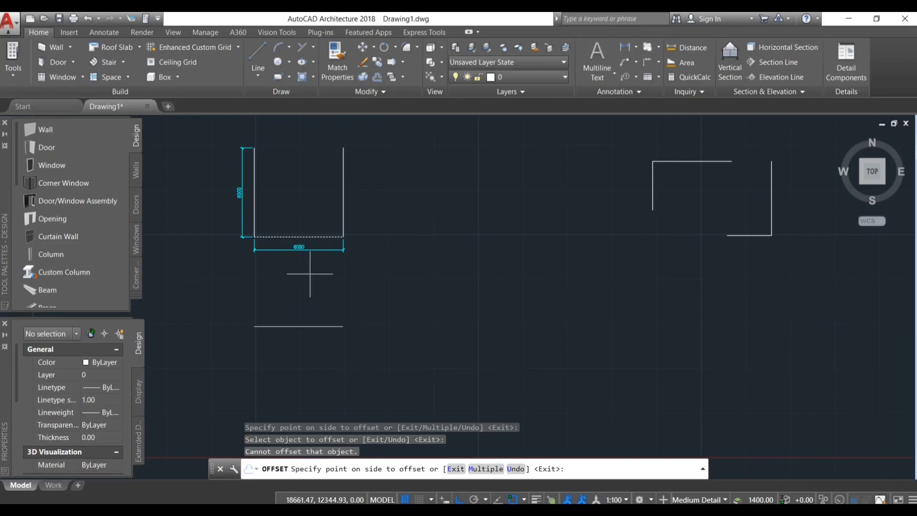
{"action": "middle_click_drag", "start_coordinate": [323, 198], "coordinate": [323, 304]}
{"action": "left_click", "coordinate": [323, 305]}
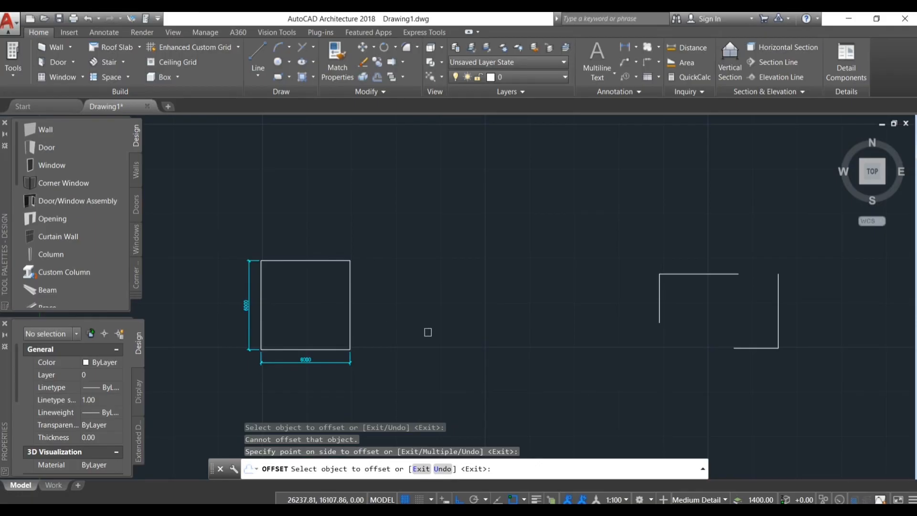
{"action": "key", "text": "Escape"}
{"action": "key", "text": "Escape"}
{"action": "key", "text": "Escape"}
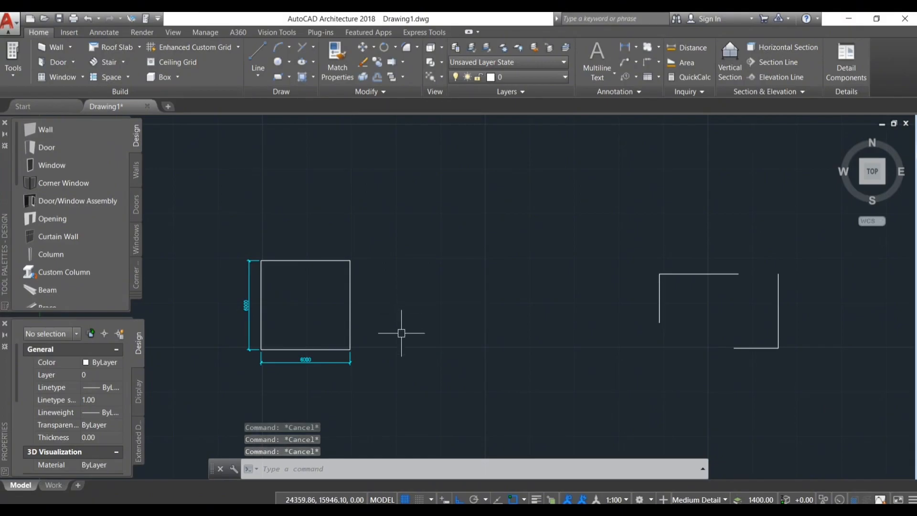
Offset the square's right edge 3000 inward with a new Offset command.
{"action": "type", "text": "0"}
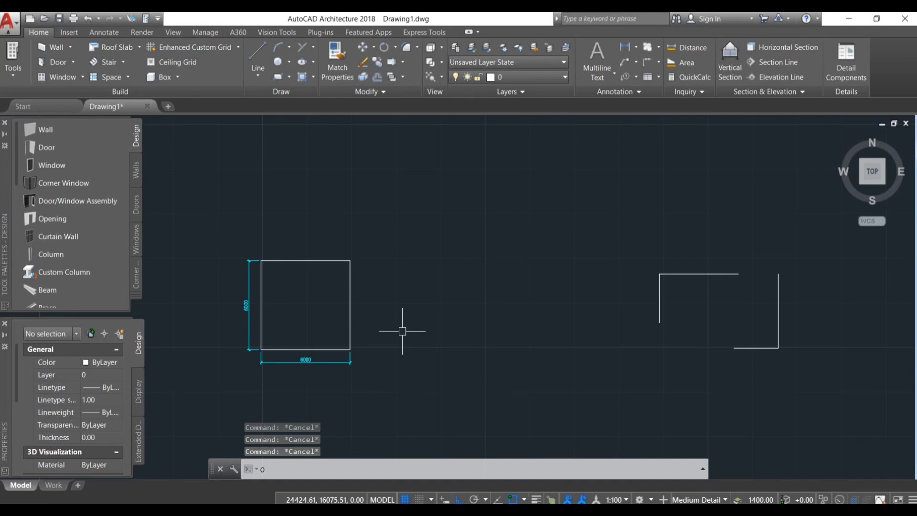
{"action": "key", "text": "Return"}
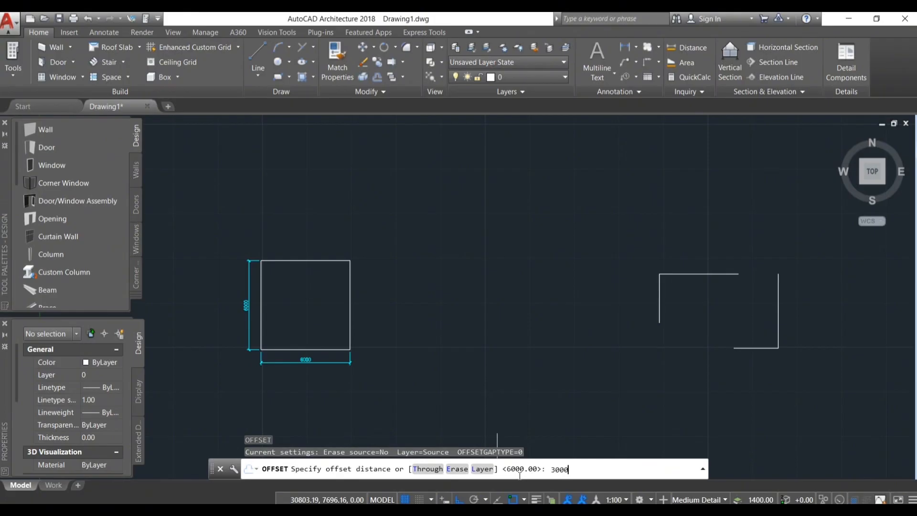
{"action": "key", "text": "Return"}
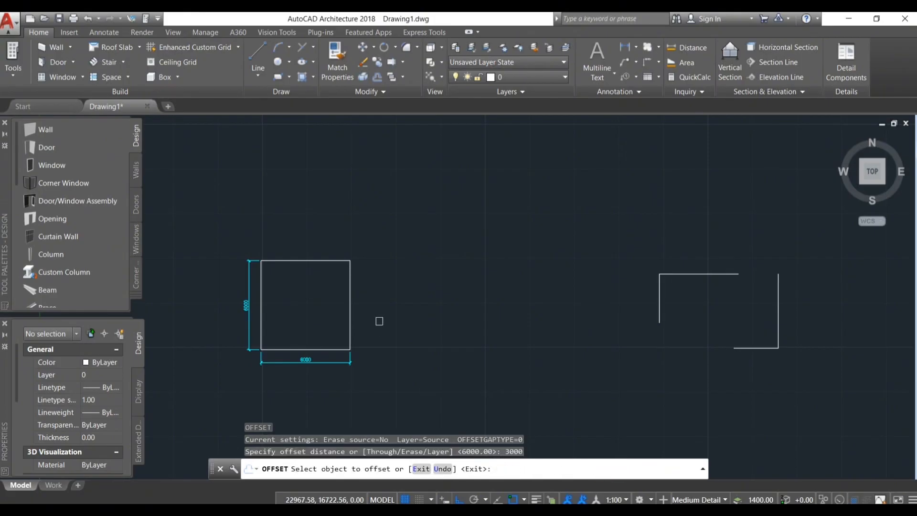
{"action": "left_click", "coordinate": [354, 309]}
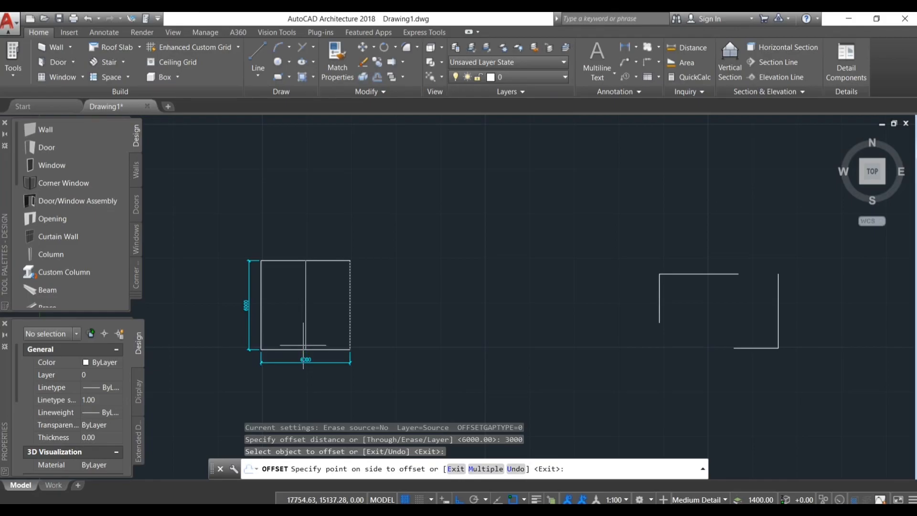
{"action": "left_click", "coordinate": [335, 307]}
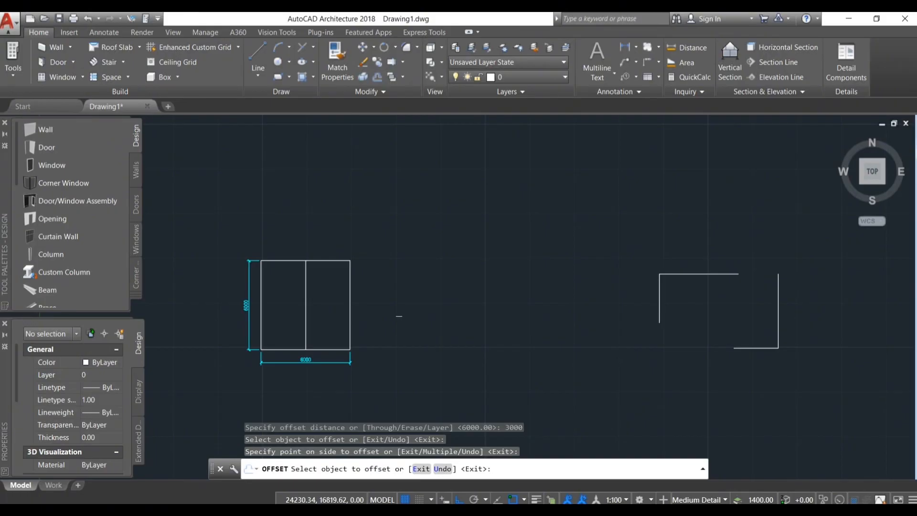
Offset the square's top edge downward by the same 3000 distance and end the Offset command.
{"action": "left_click", "coordinate": [336, 261]}
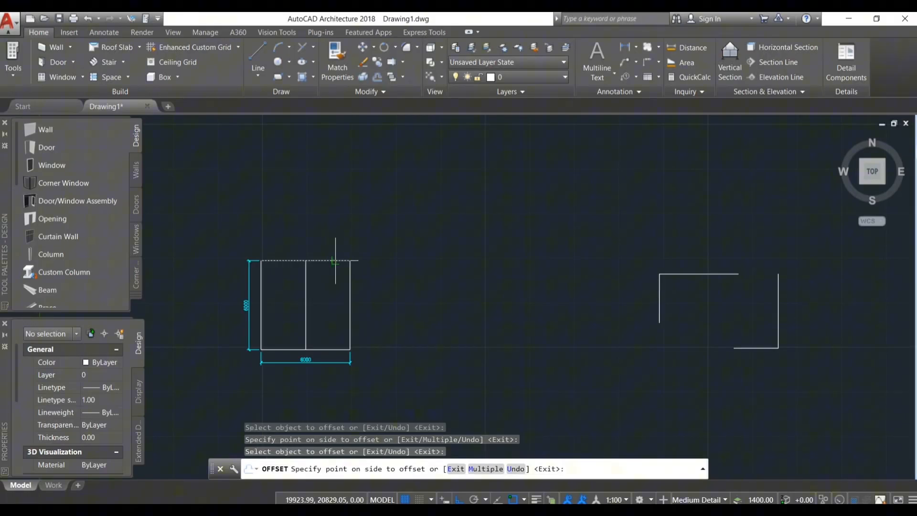
{"action": "left_click", "coordinate": [328, 294]}
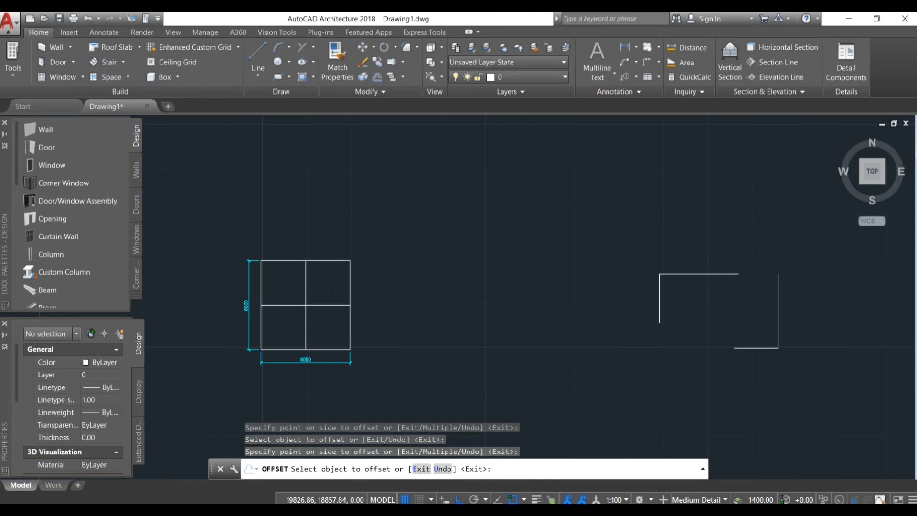
{"action": "key", "text": "Escape"}
{"action": "key", "text": "Escape"}
{"action": "key", "text": "Escape"}
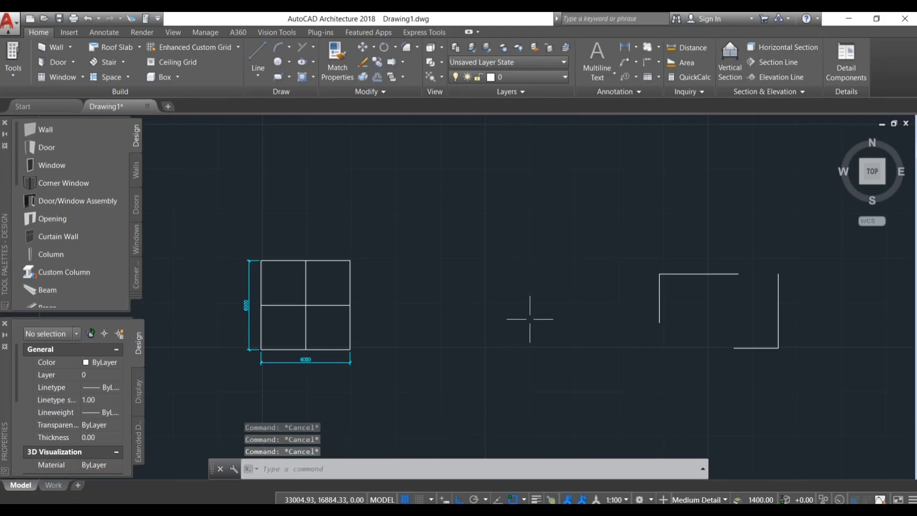
Chamfer the top line with the right vertical line of the open outline so they meet at its upper-right corner.
{"action": "mouse_move", "coordinate": [531, 317]}
{"action": "middle_mouse_down"}
{"action": "mouse_move", "coordinate": [403, 311]}
{"action": "mouse_move", "coordinate": [334, 328]}
{"action": "middle_mouse_up"}
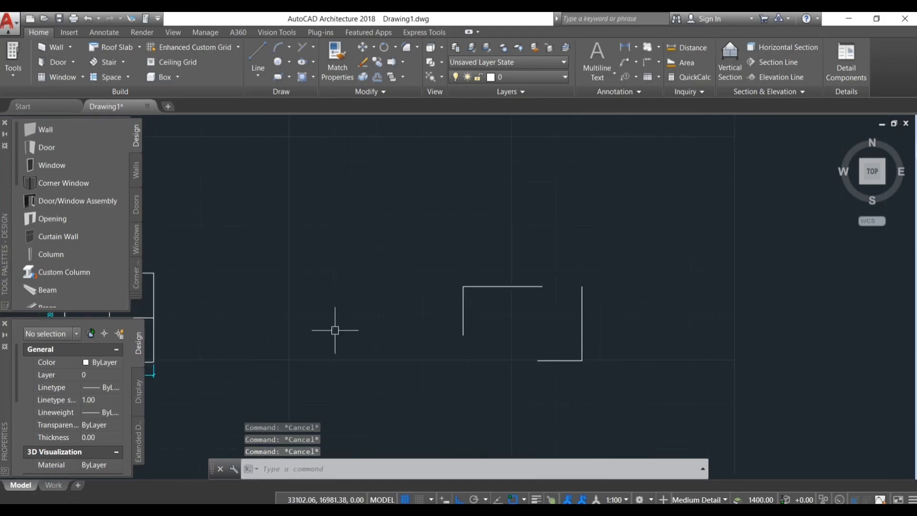
{"action": "middle_click_drag", "start_coordinate": [462, 342], "coordinate": [554, 333]}
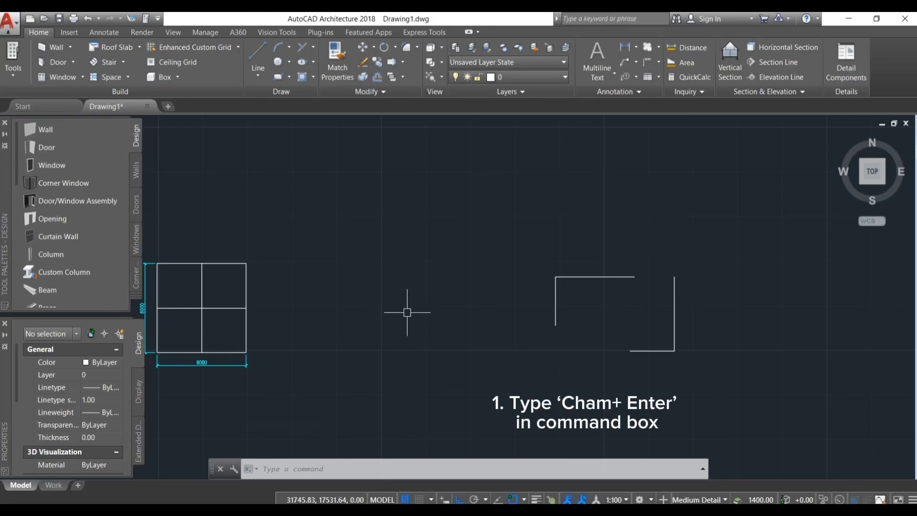
{"action": "type", "text": "CH"}
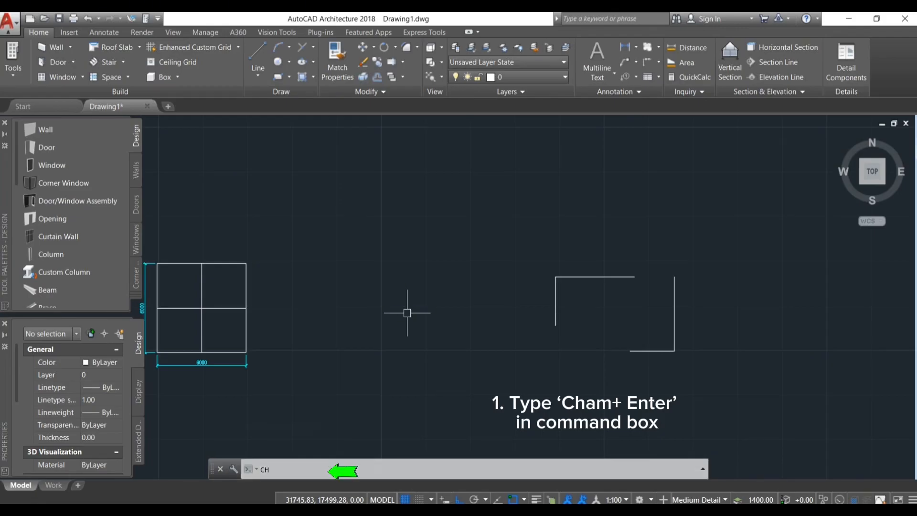
{"action": "type", "text": "A"}
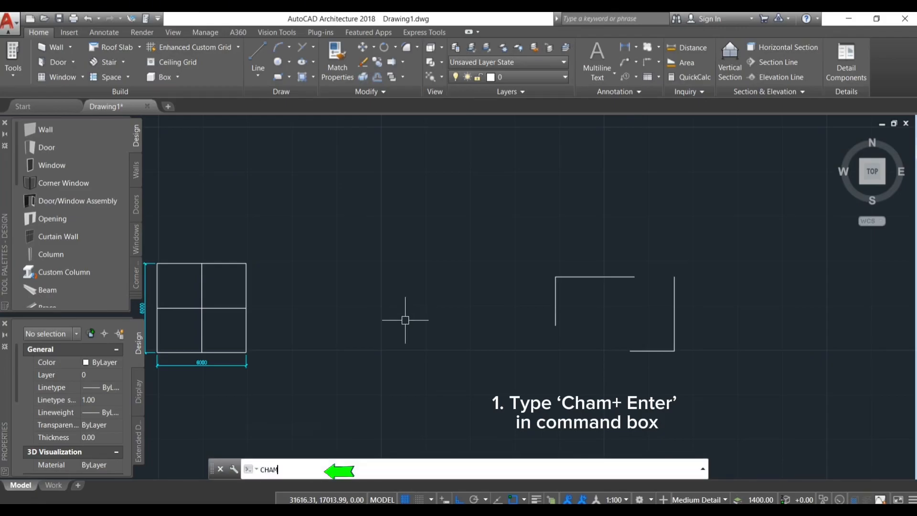
{"action": "type", "text": "M"}
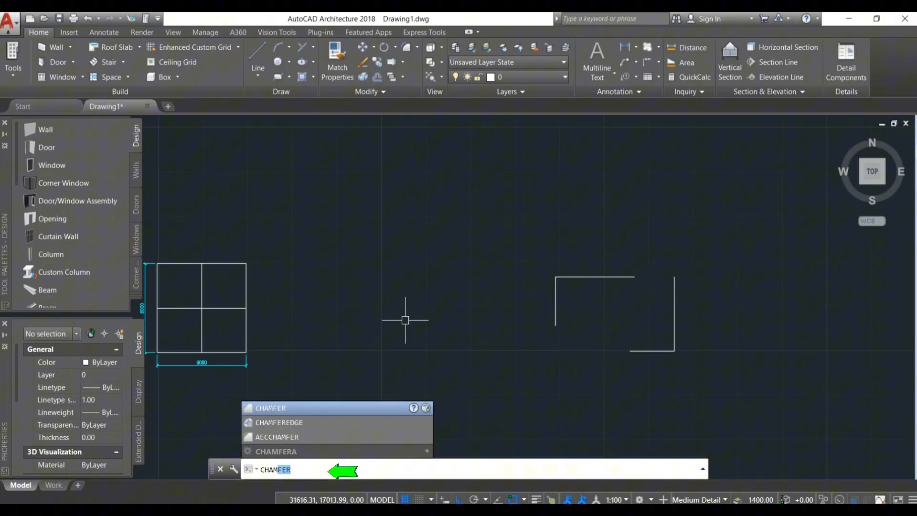
{"action": "left_click", "coordinate": [290, 407]}
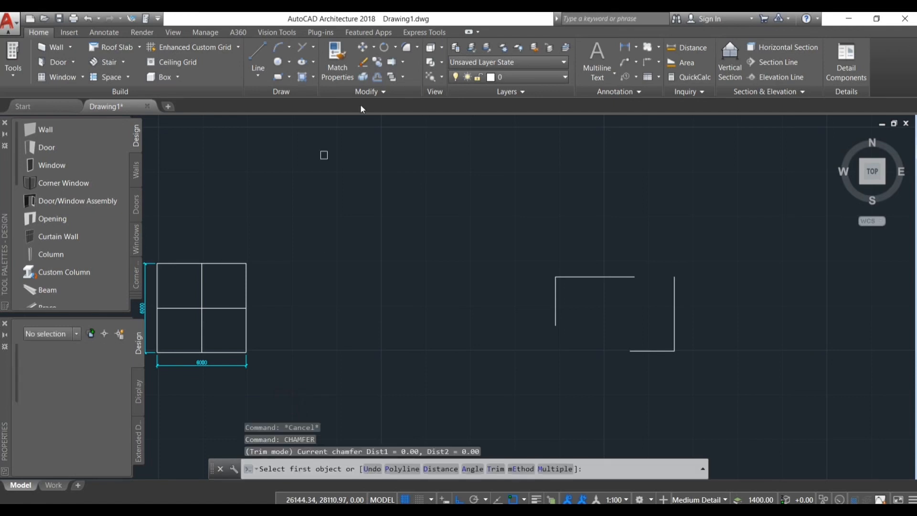
{"action": "left_click", "coordinate": [417, 47]}
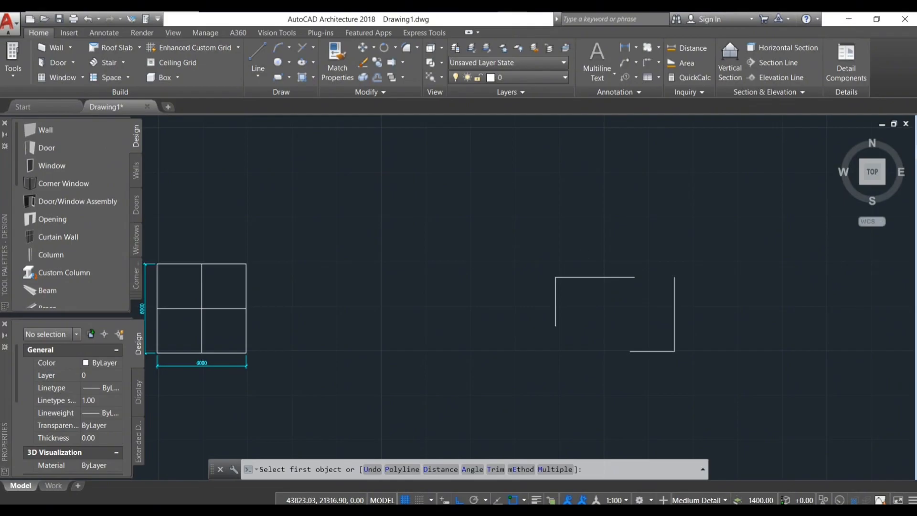
{"action": "left_click", "coordinate": [605, 277]}
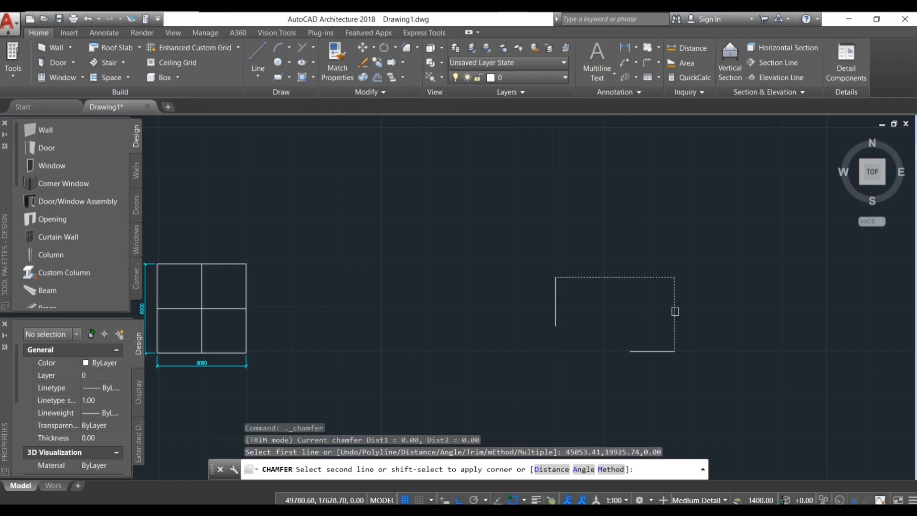
{"action": "left_click", "coordinate": [674, 311]}
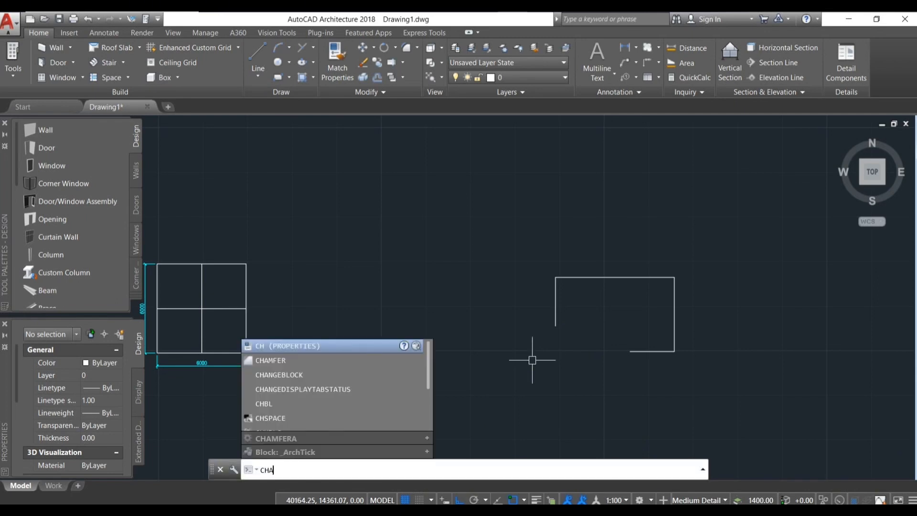
Chamfer the bottom line with the left vertical line of the outline so they meet at its lower-left corner.
{"action": "type", "text": "M"}
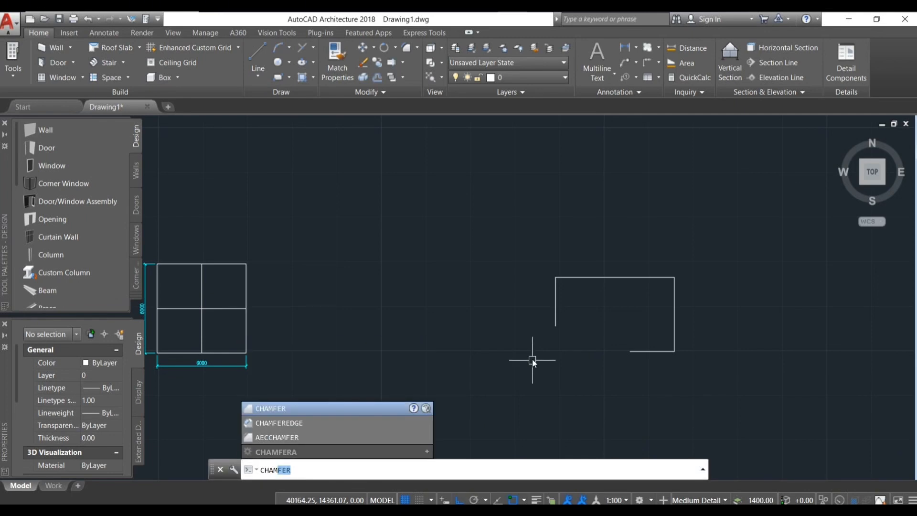
{"action": "key", "text": "Return"}
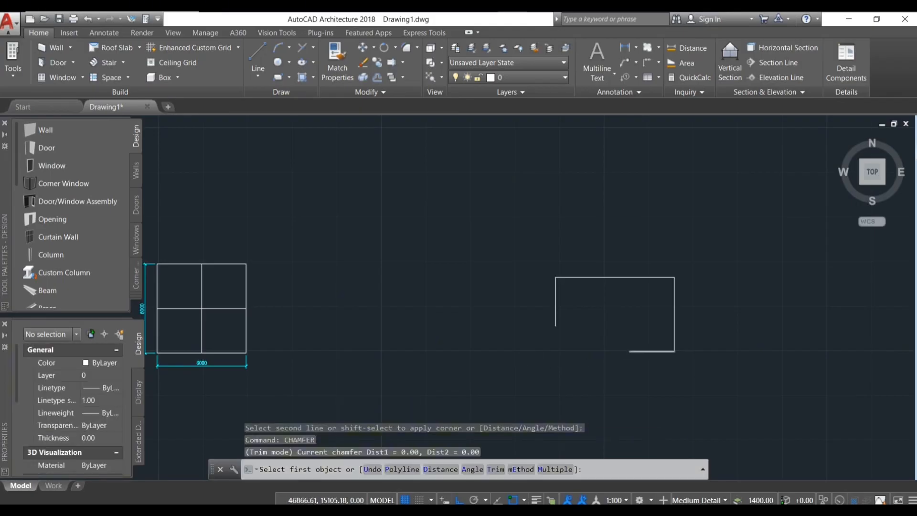
{"action": "left_click", "coordinate": [634, 348]}
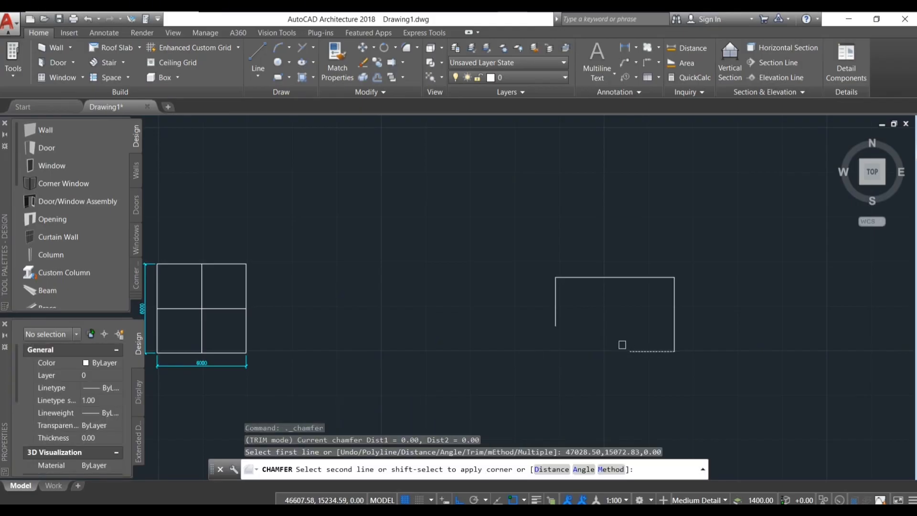
{"action": "left_click", "coordinate": [556, 309]}
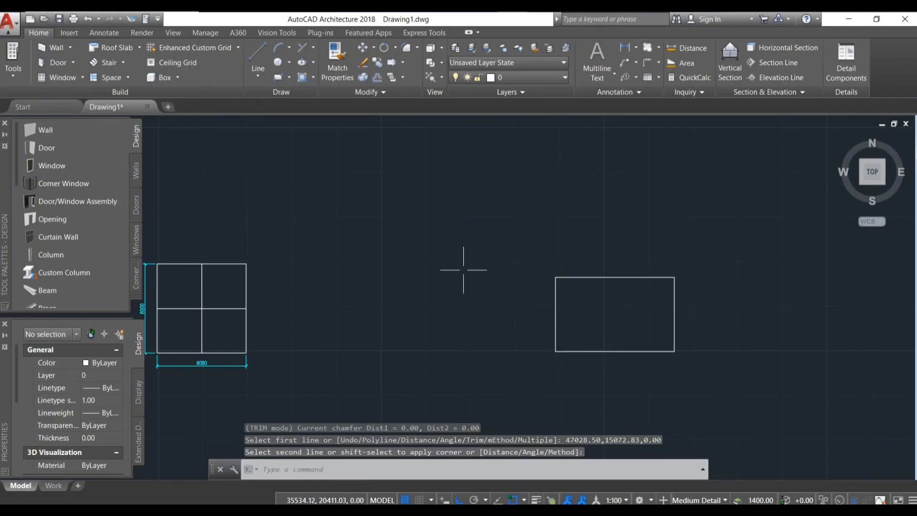
{"action": "middle_click_drag", "start_coordinate": [479, 258], "coordinate": [533, 242]}
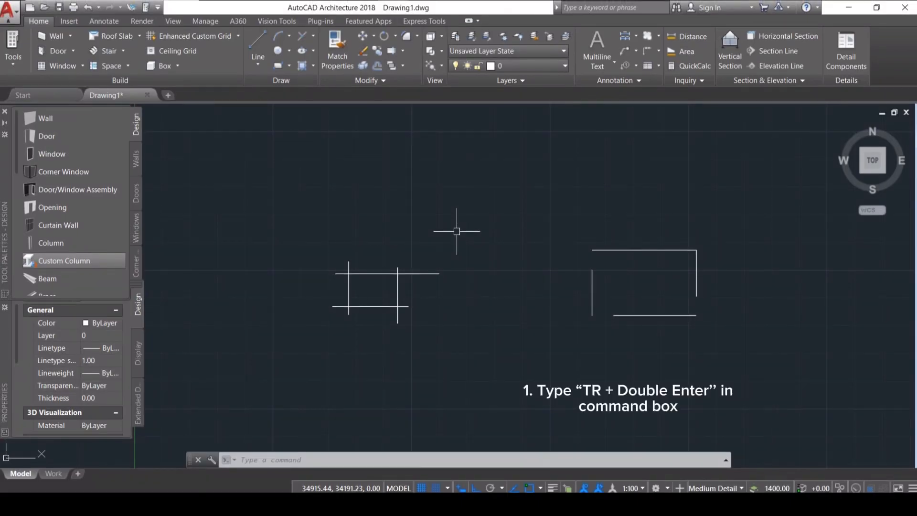
Trim all overhanging ends of the four crossing lines, using all objects as cutting edges, to leave a clean rectangle.
{"action": "type", "text": "TR"}
{"action": "key", "text": "Return"}
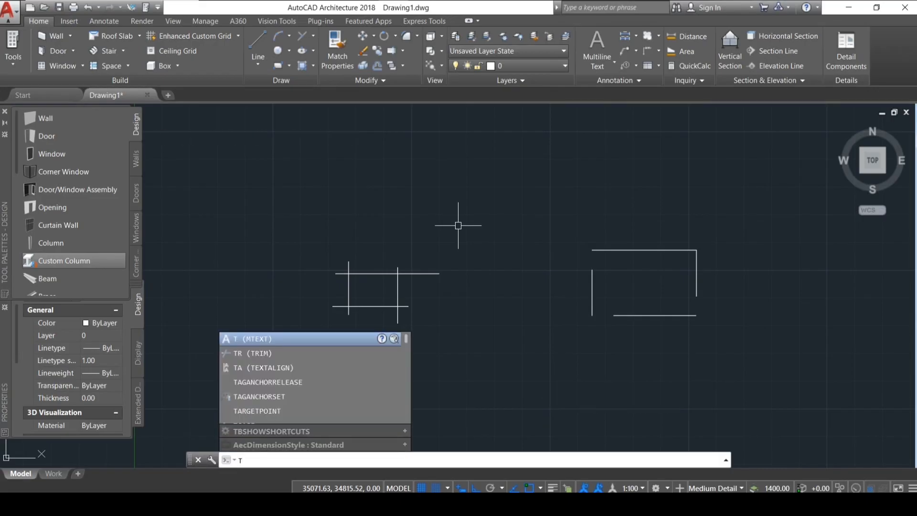
{"action": "type", "text": "R"}
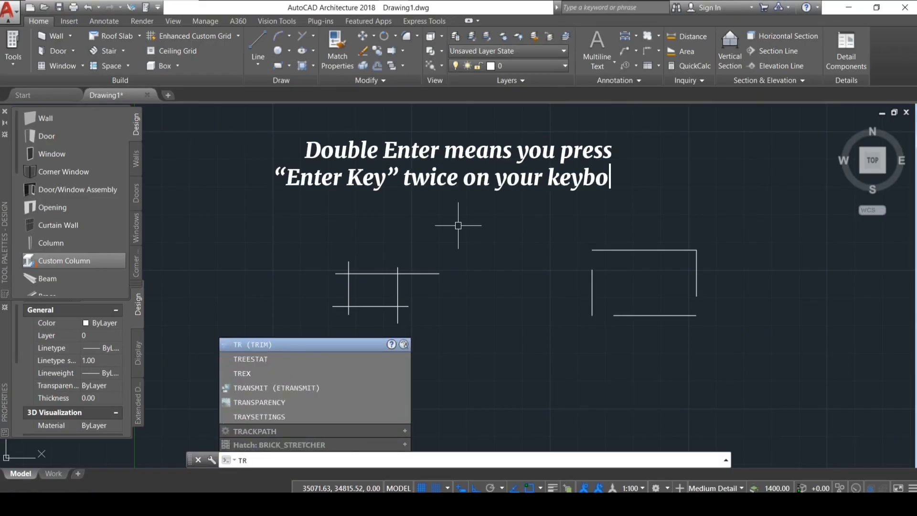
{"action": "key", "text": "Return"}
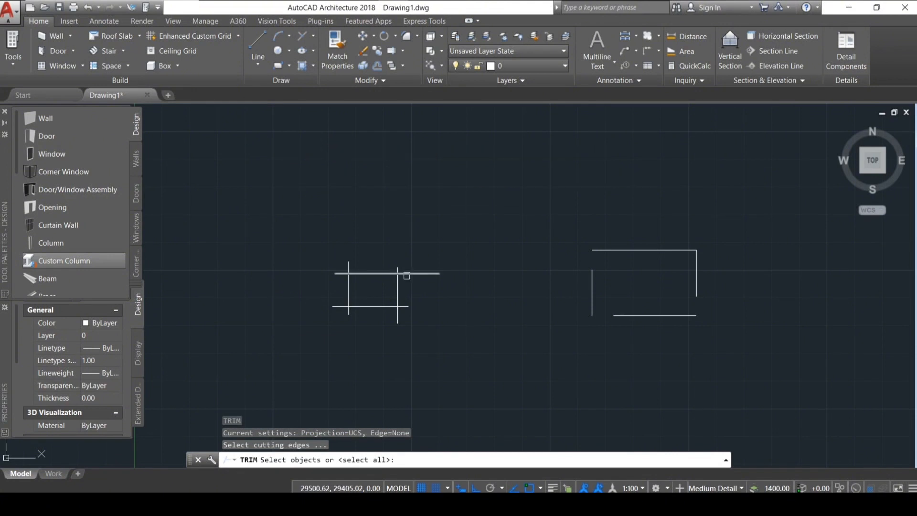
{"action": "key", "text": "Return"}
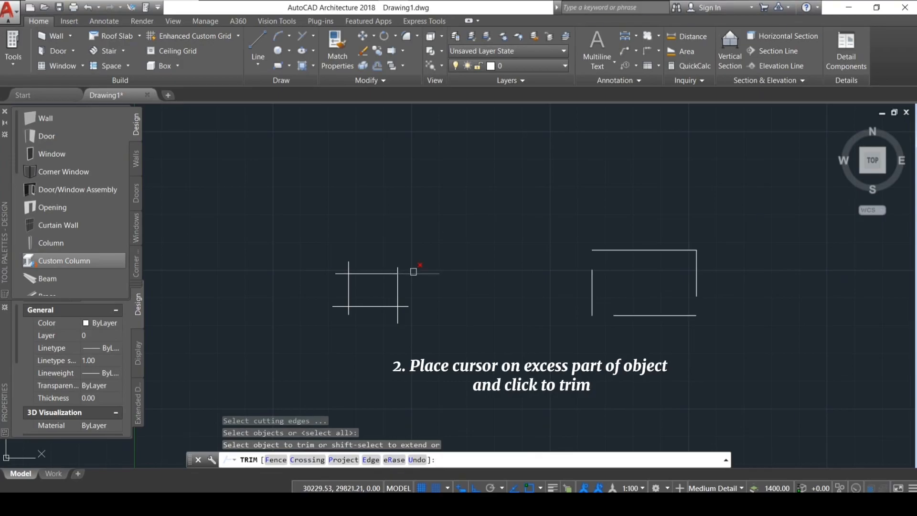
{"action": "left_click", "coordinate": [413, 271]}
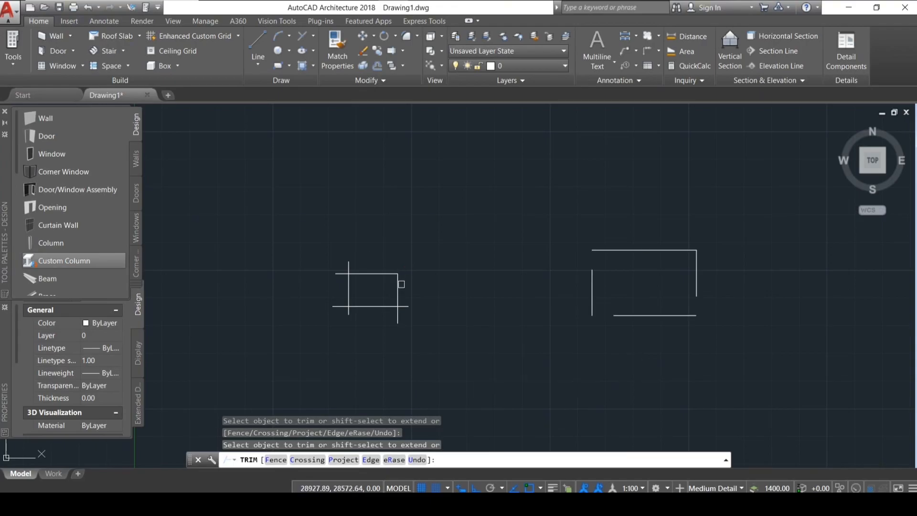
{"action": "left_click", "coordinate": [398, 316]}
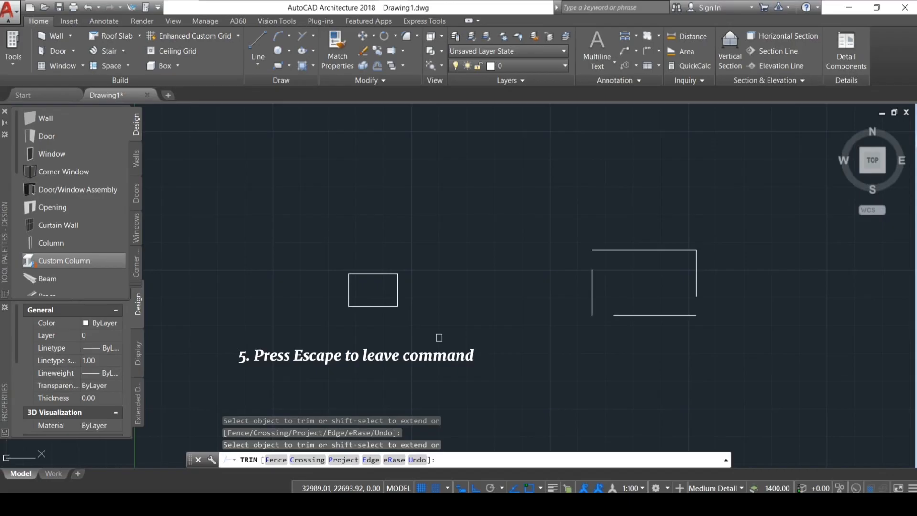
{"action": "key", "text": "Escape"}
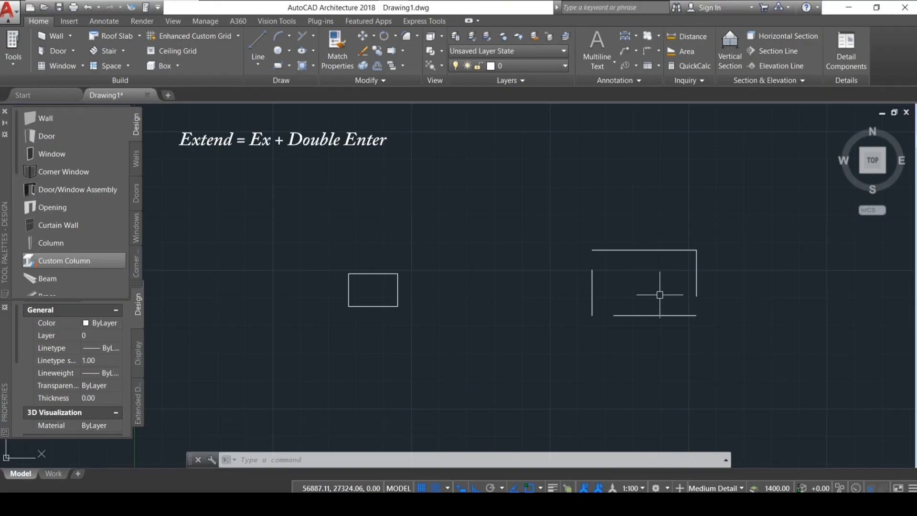
Extend the bottom line of the open outline to the left vertical line, using all objects as boundary edges.
{"action": "type", "text": "E"}
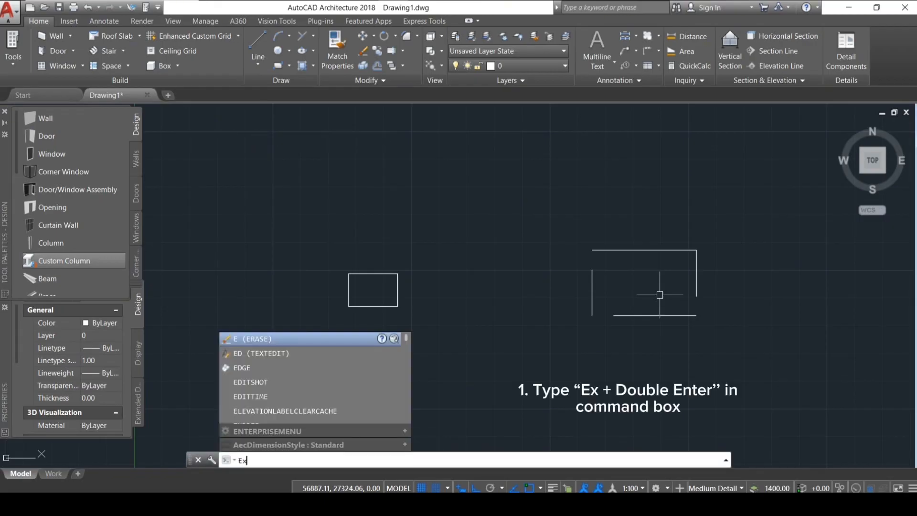
{"action": "type", "text": "x"}
{"action": "key", "text": "Return"}
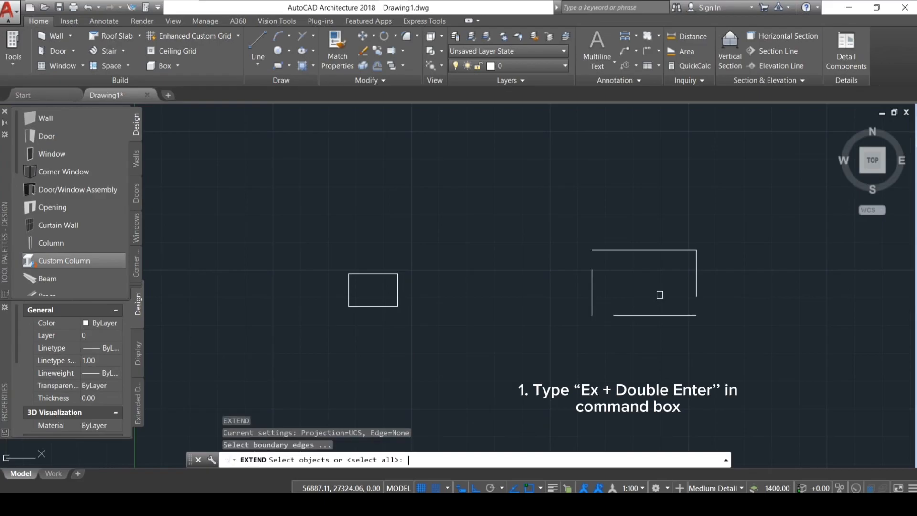
{"action": "key", "text": "Return"}
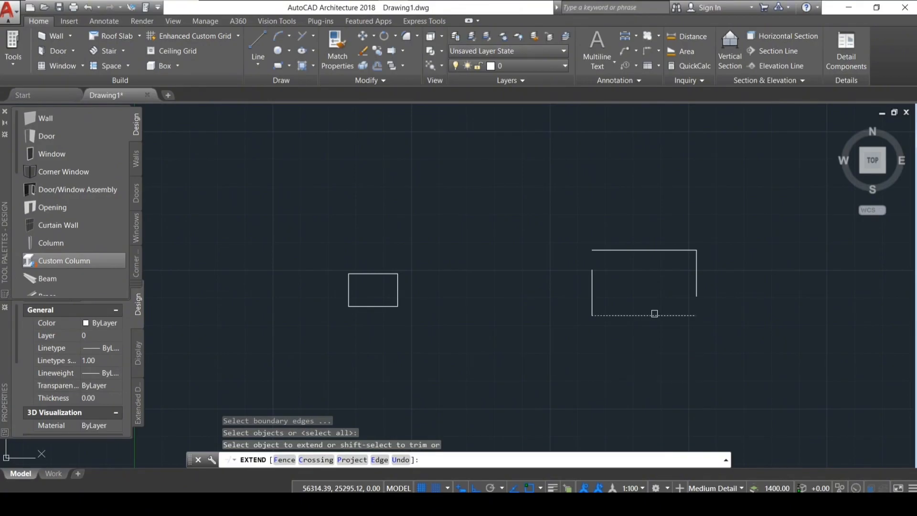
{"action": "left_click", "coordinate": [654, 314]}
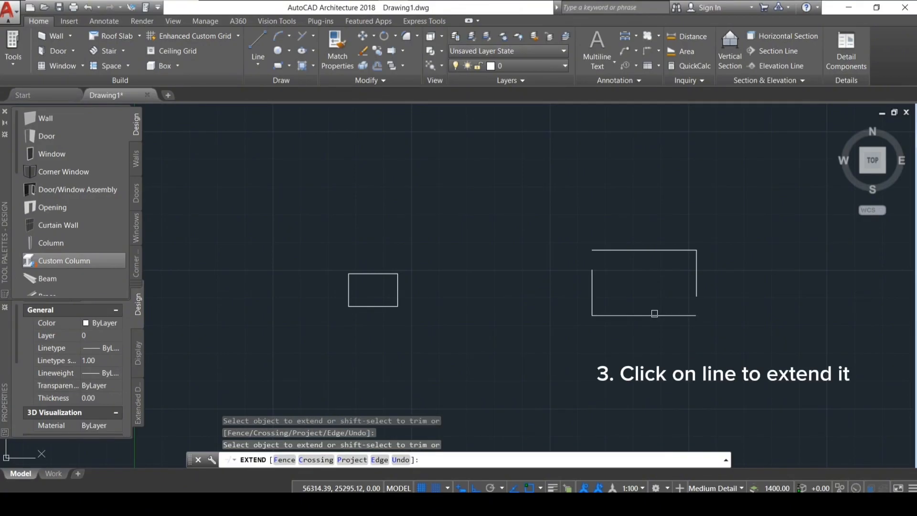
{"action": "left_click", "coordinate": [654, 314]}
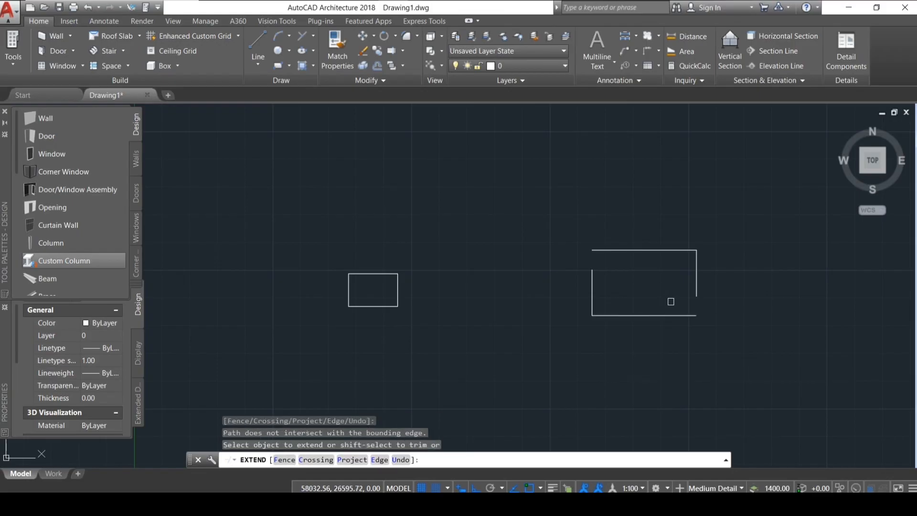
Extend the outline's left vertical line up to the top line and end the Extend command.
{"action": "left_click", "coordinate": [699, 261]}
{"action": "left_click", "coordinate": [592, 287]}
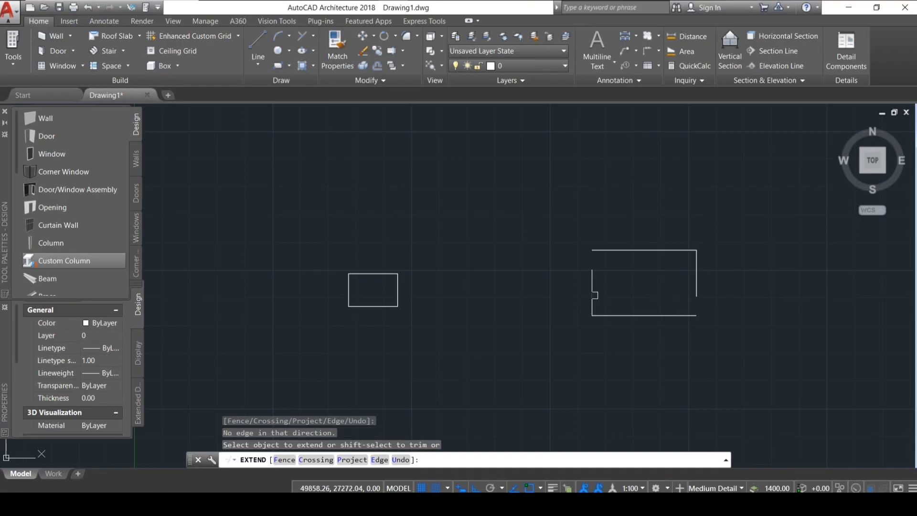
{"action": "left_click", "coordinate": [592, 277]}
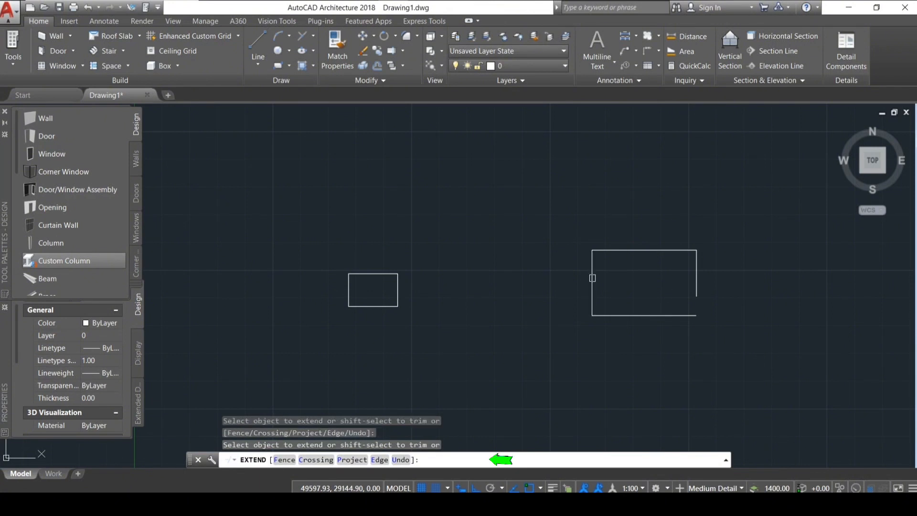
{"action": "left_click", "coordinate": [692, 315]}
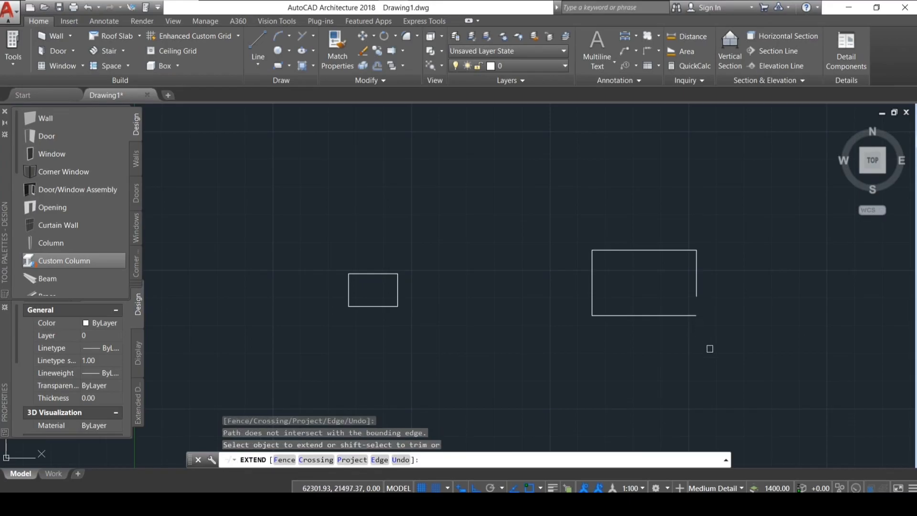
{"action": "key", "text": "Escape"}
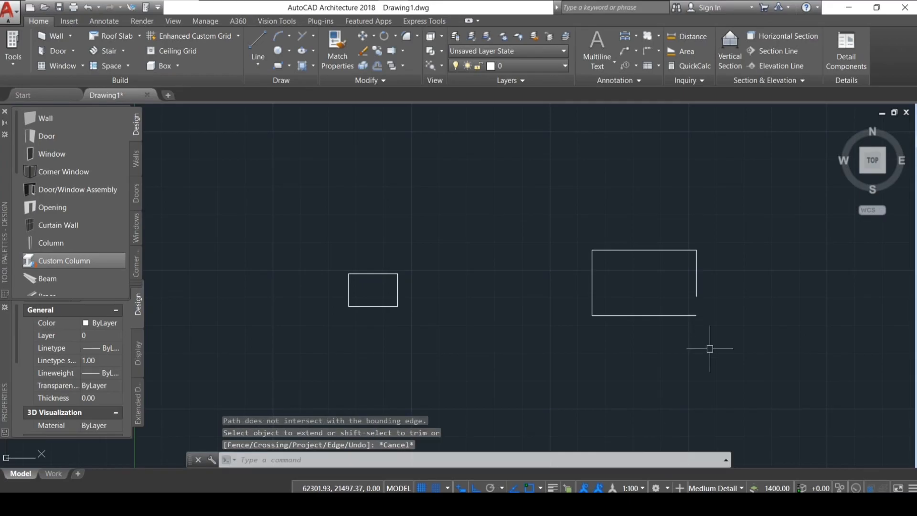
Stretch the bottom line's right endpoint horizontally past the right vertical line, to a length of about 13478, and clear the selection.
{"action": "left_click", "coordinate": [695, 316]}
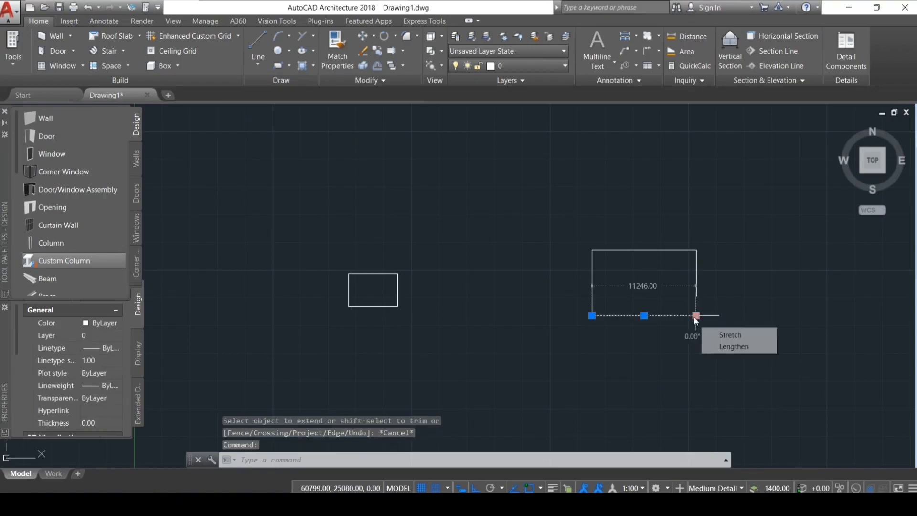
{"action": "left_click", "coordinate": [695, 315]}
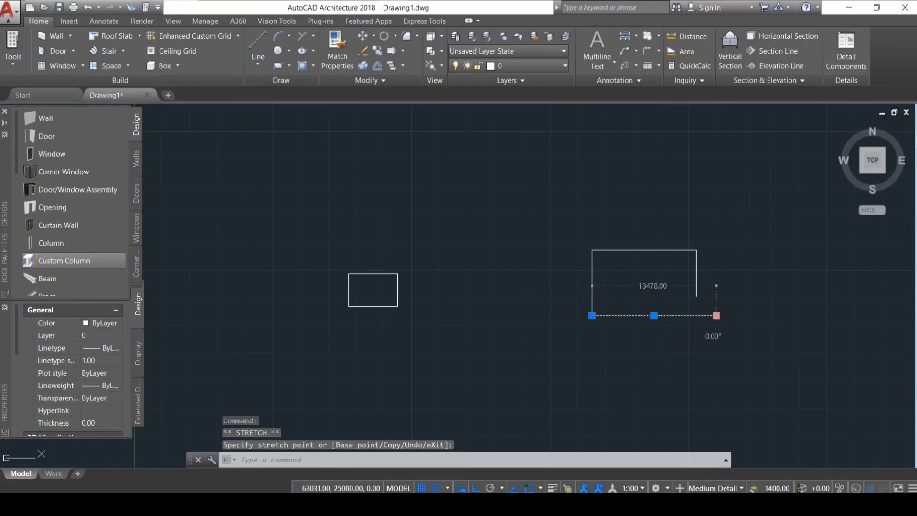
{"action": "key", "text": "Escape"}
{"action": "key", "text": "Escape"}
{"action": "key", "text": "Escape"}
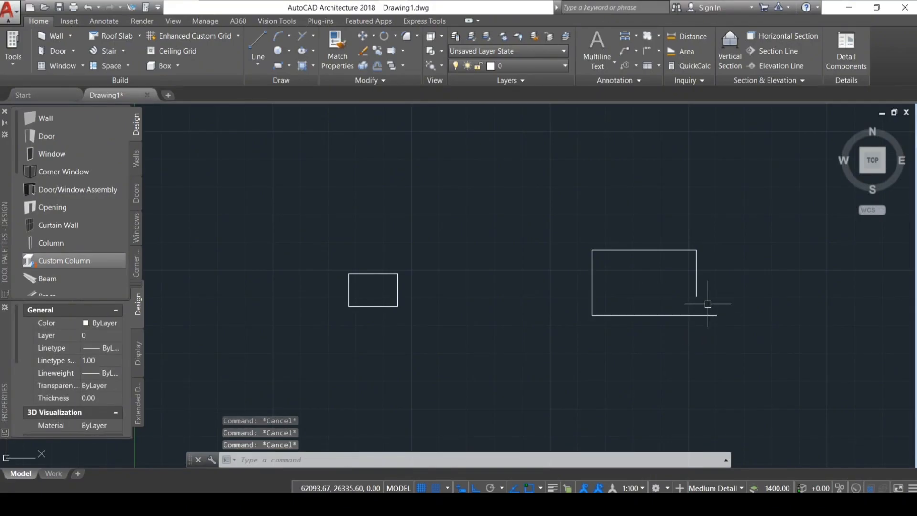
Extend the right vertical line down to the bottom line and trim the bottom line's overhanging right end within the same Extend command.
{"action": "type", "text": "e"}
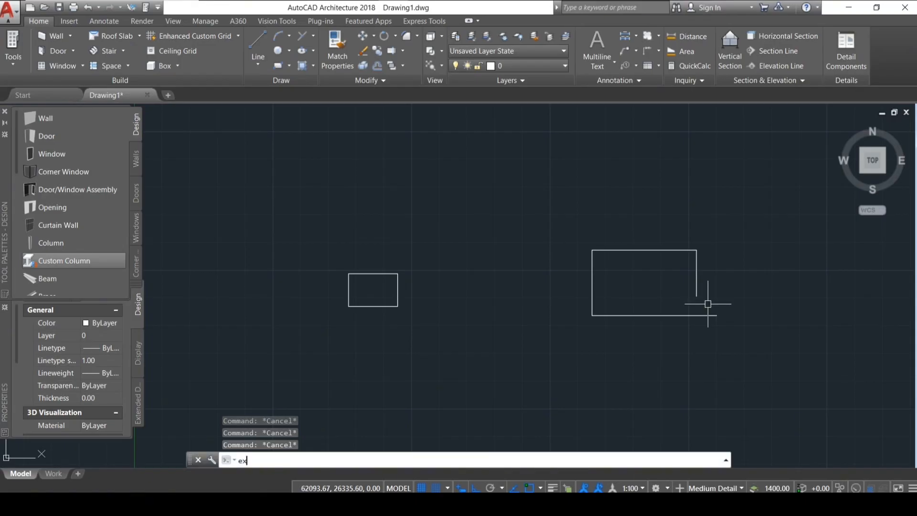
{"action": "type", "text": "x"}
{"action": "key", "text": "Return"}
{"action": "key", "text": "Return"}
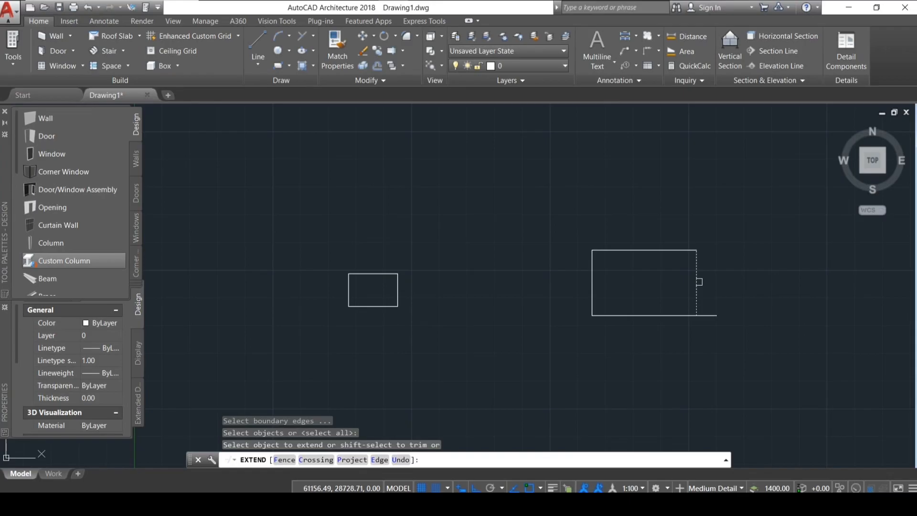
{"action": "left_click", "coordinate": [697, 287]}
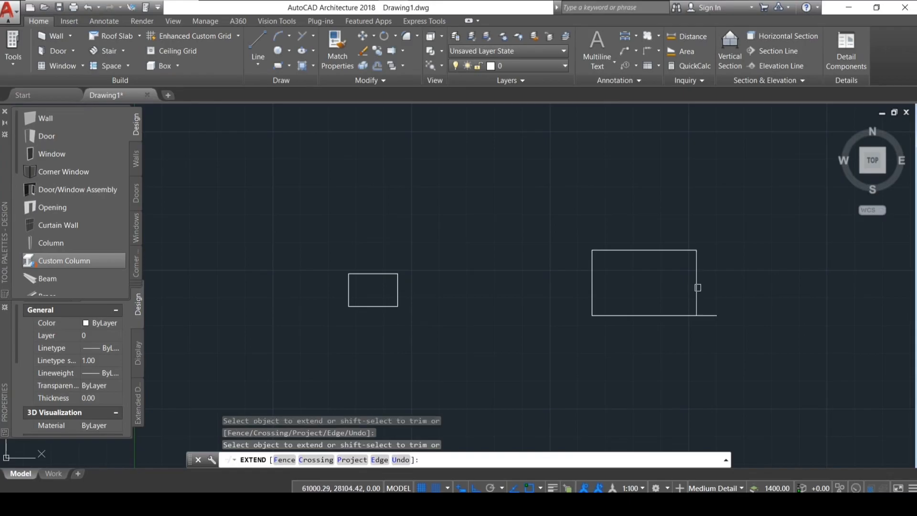
{"action": "left_click", "coordinate": [698, 288]}
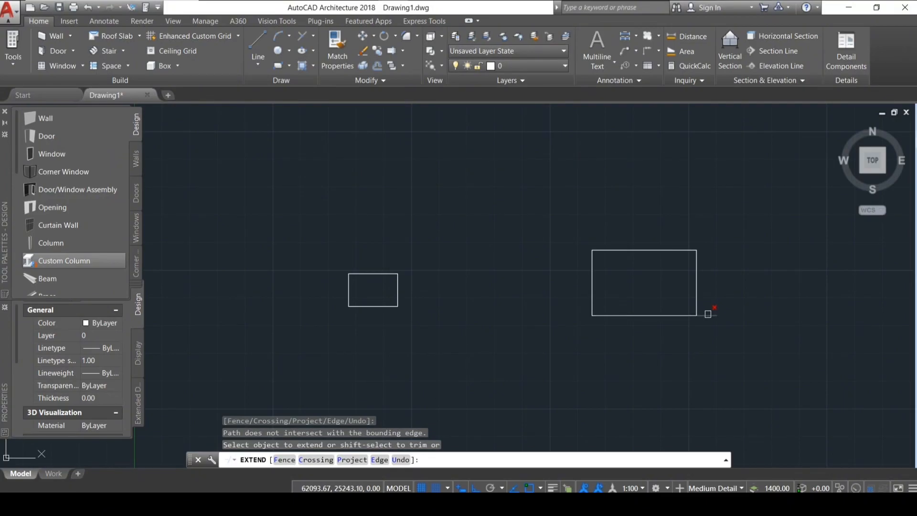
{"action": "left_click", "coordinate": [707, 313]}
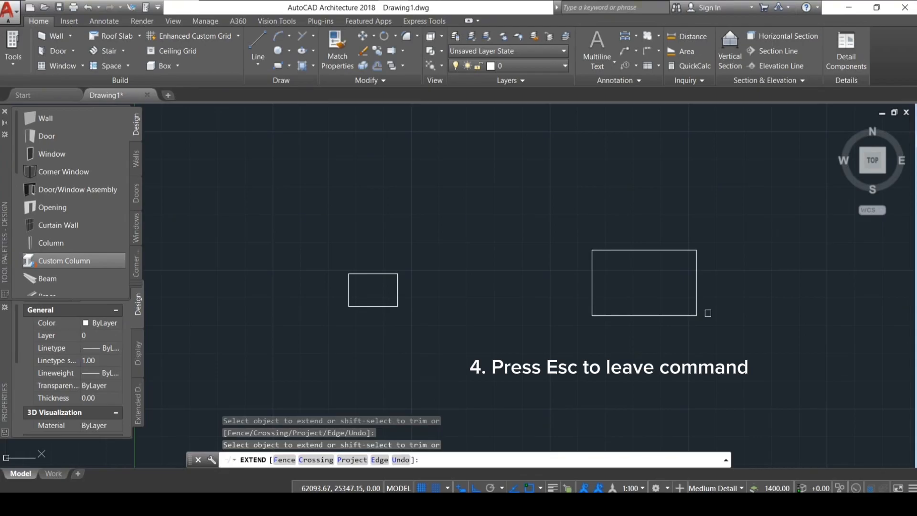
{"action": "key", "text": "Escape"}
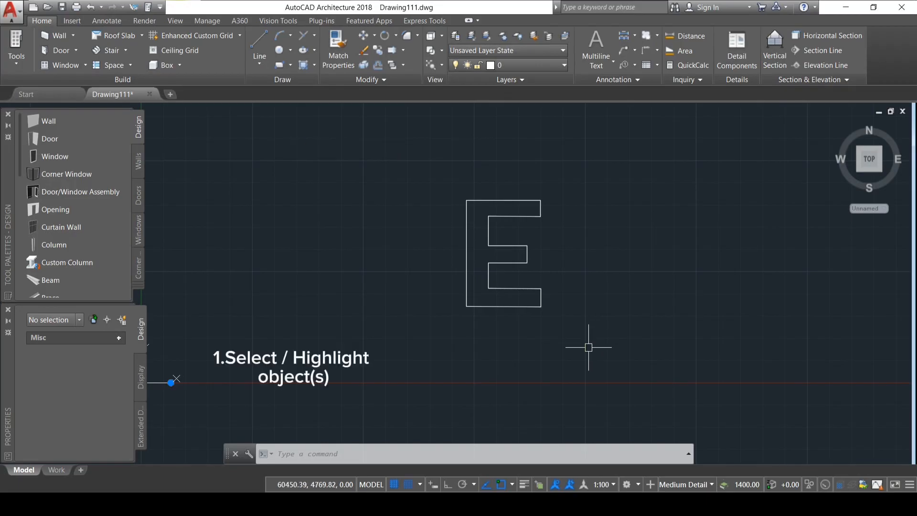
Rotate the whole letter E outline by 45 degrees about its lower-right corner, with Ortho mode switched on.
{"action": "left_click", "coordinate": [583, 340]}
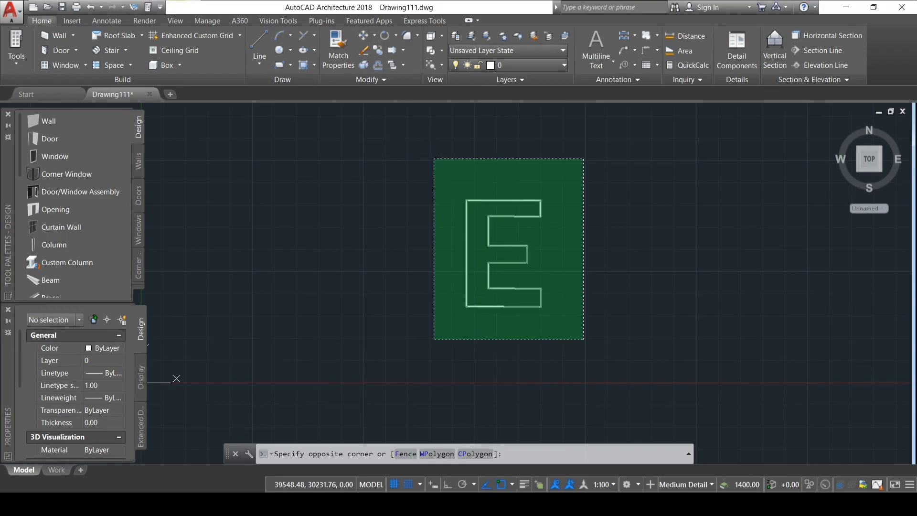
{"action": "left_click", "coordinate": [434, 159]}
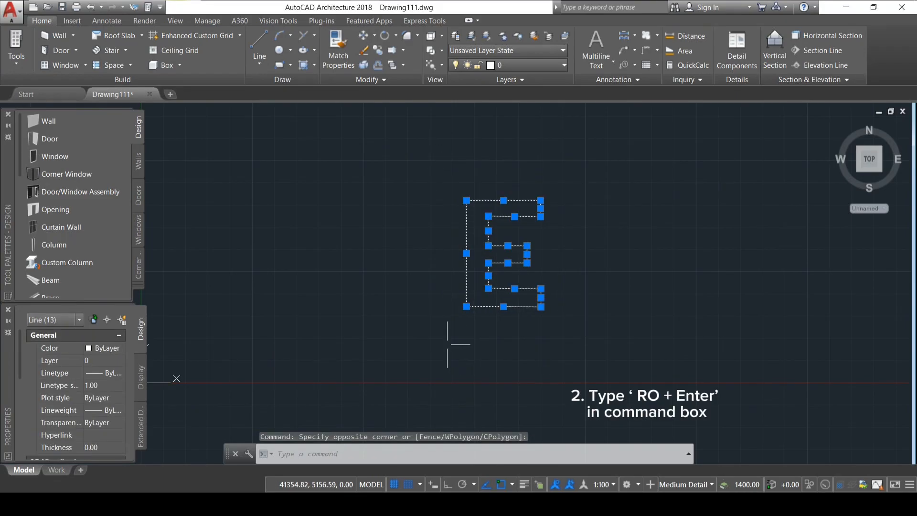
{"action": "type", "text": "RO"}
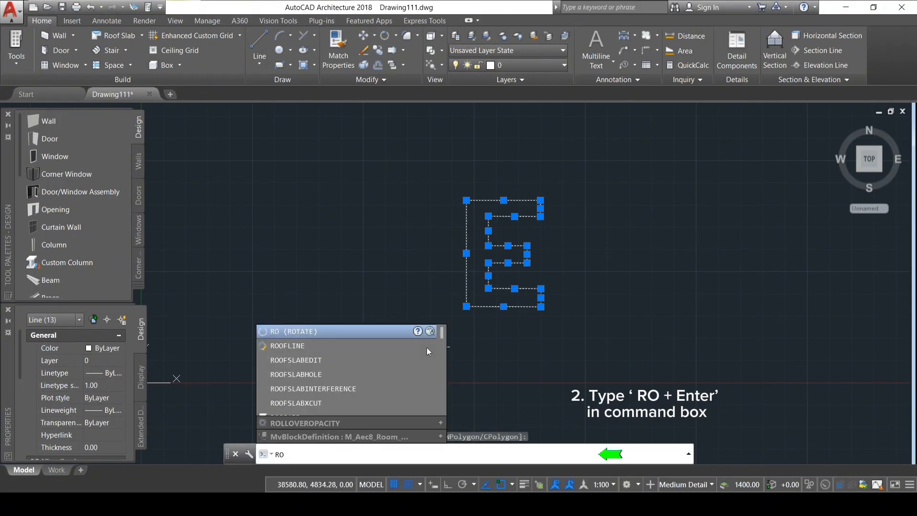
{"action": "key", "text": "Return"}
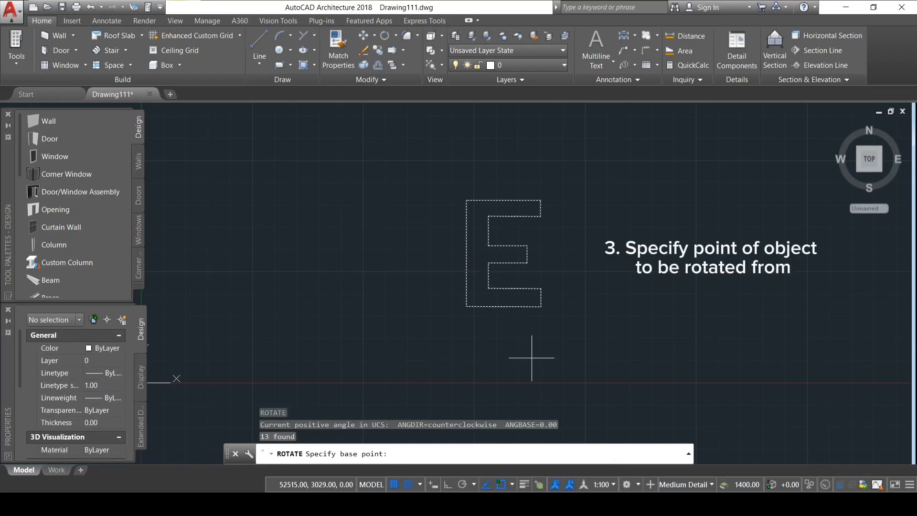
{"action": "left_click", "coordinate": [541, 306]}
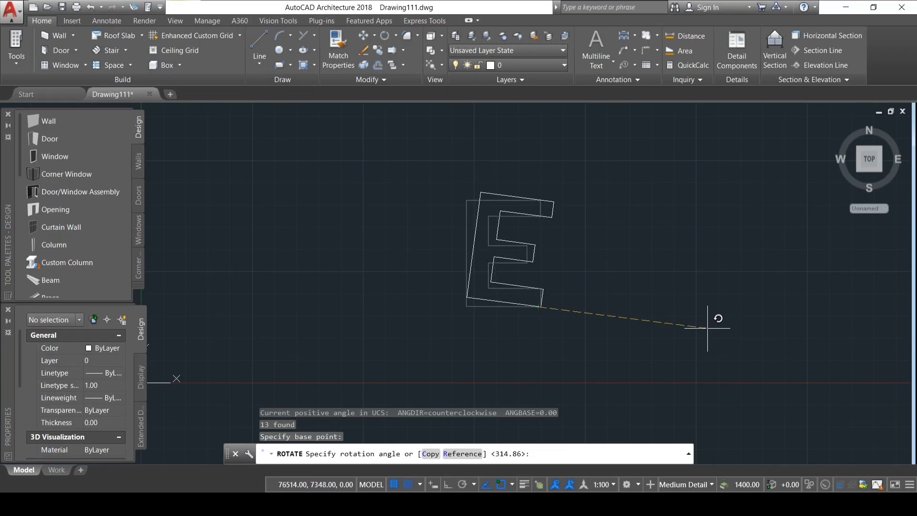
{"action": "key", "text": "F8"}
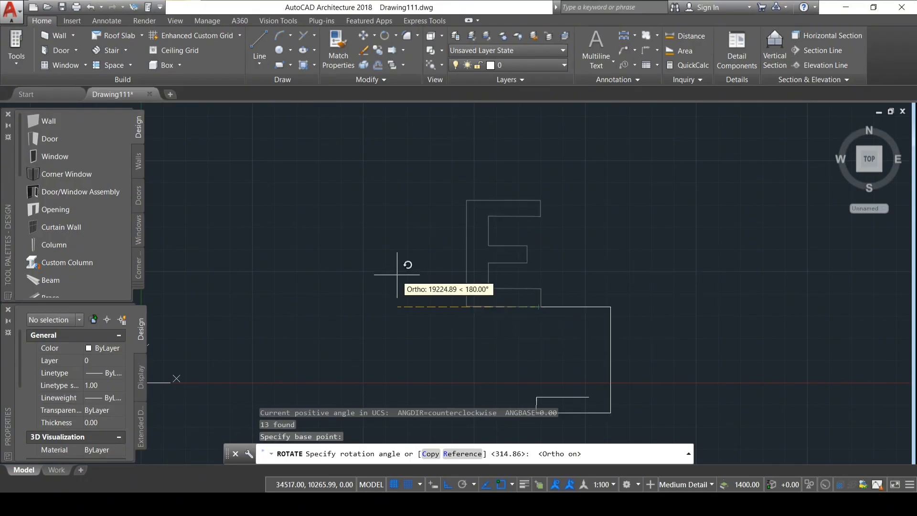
{"action": "middle_click_drag", "start_coordinate": [384, 202], "coordinate": [383, 203]}
{"action": "mouse_move", "coordinate": [372, 246]}
{"action": "middle_mouse_down"}
{"action": "mouse_move", "coordinate": [379, 256]}
{"action": "mouse_move", "coordinate": [377, 179]}
{"action": "middle_mouse_up"}
{"action": "middle_click_drag", "start_coordinate": [378, 219], "coordinate": [380, 260]}
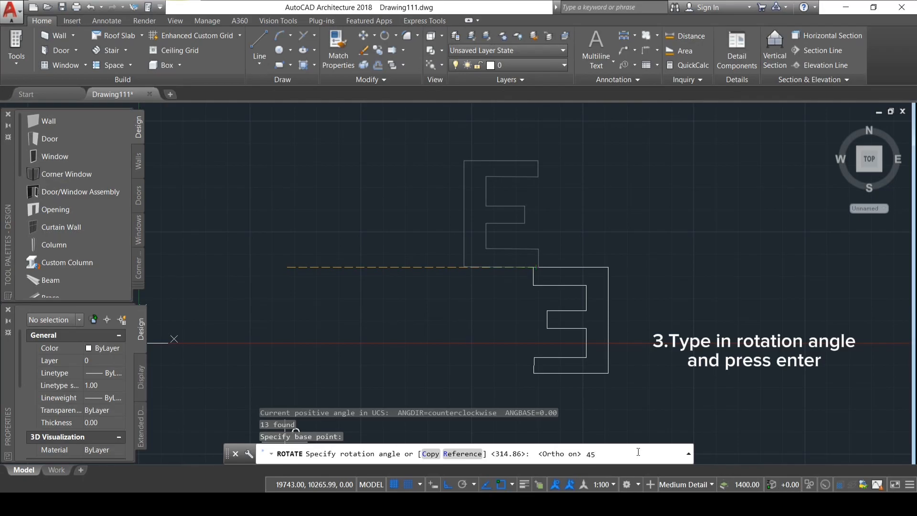
{"action": "key", "text": "Return"}
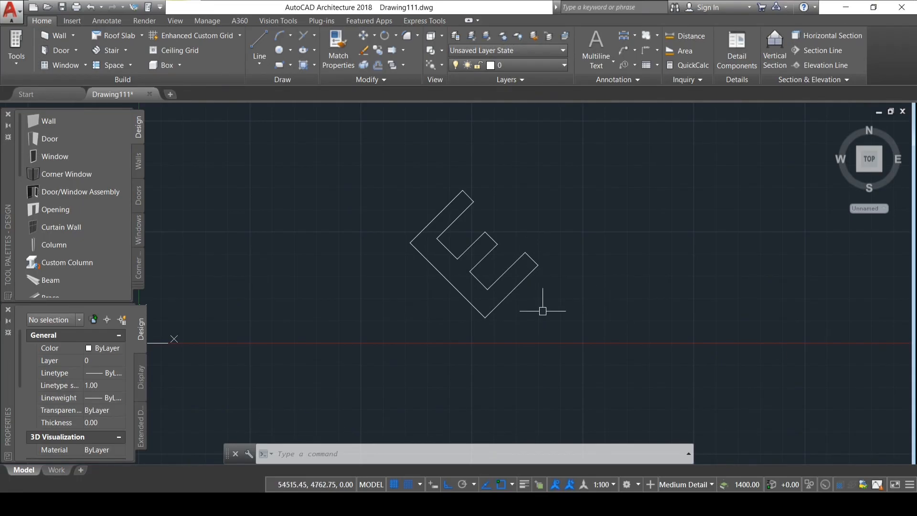
Rotate the tilted letter E freehand about its lowest corner until it stands upright, with Ortho mode switched off.
{"action": "left_click", "coordinate": [566, 344]}
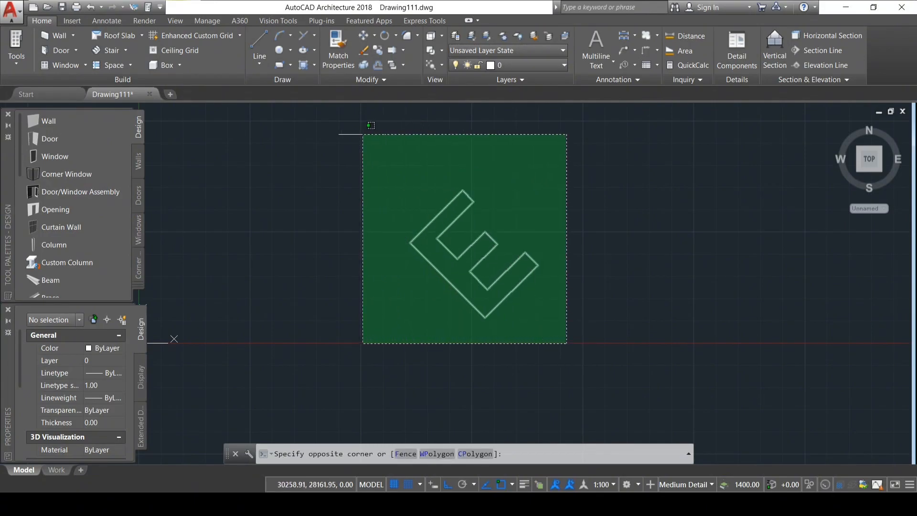
{"action": "left_click", "coordinate": [353, 131]}
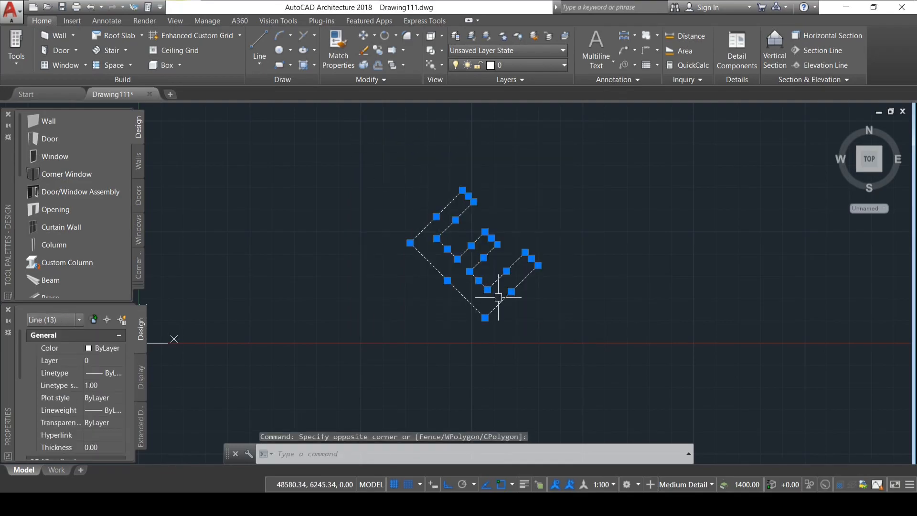
{"action": "type", "text": "r"}
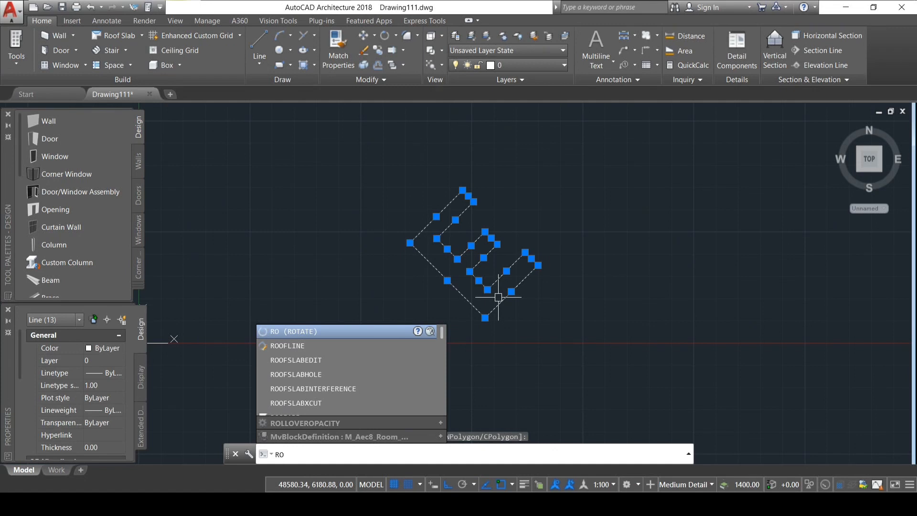
{"action": "key", "text": "Return"}
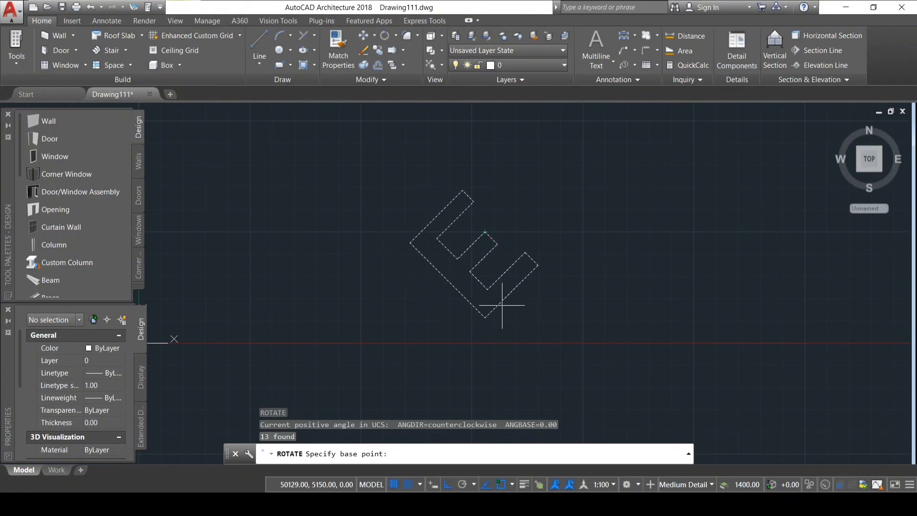
{"action": "left_click", "coordinate": [485, 315]}
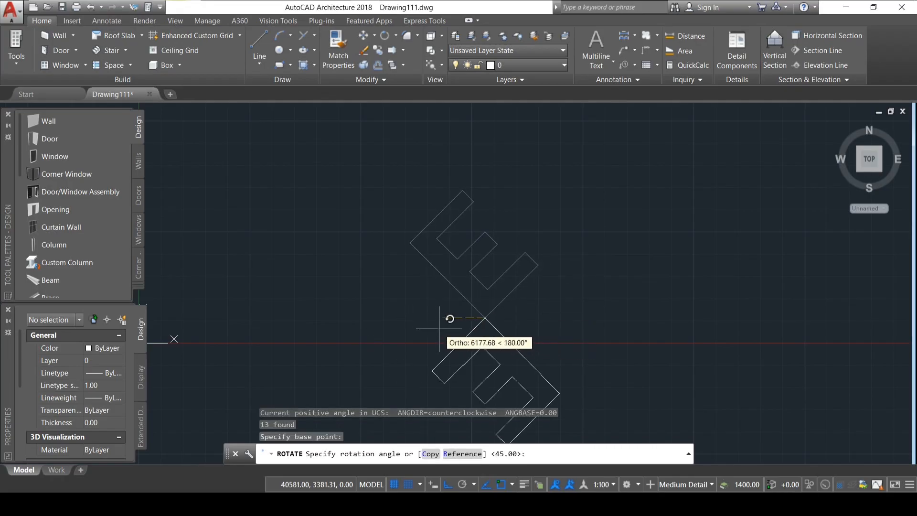
{"action": "key", "text": "F8"}
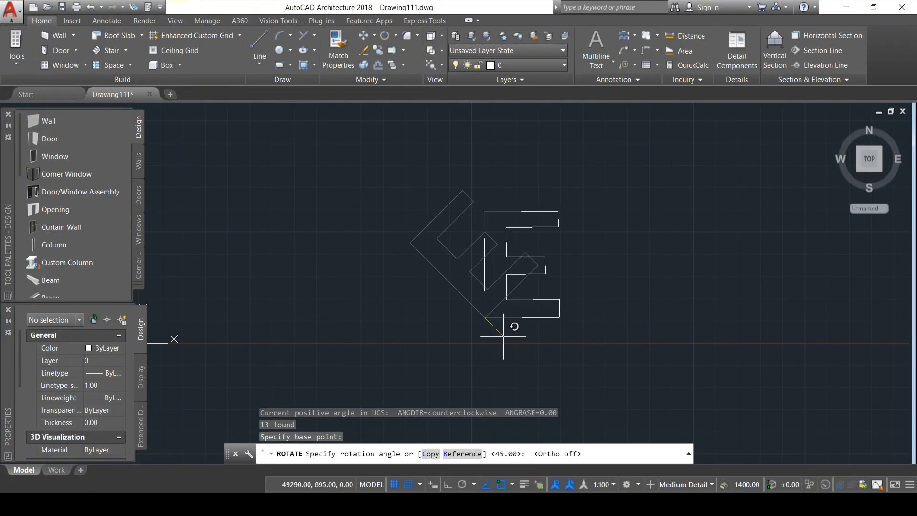
{"action": "left_click", "coordinate": [503, 336]}
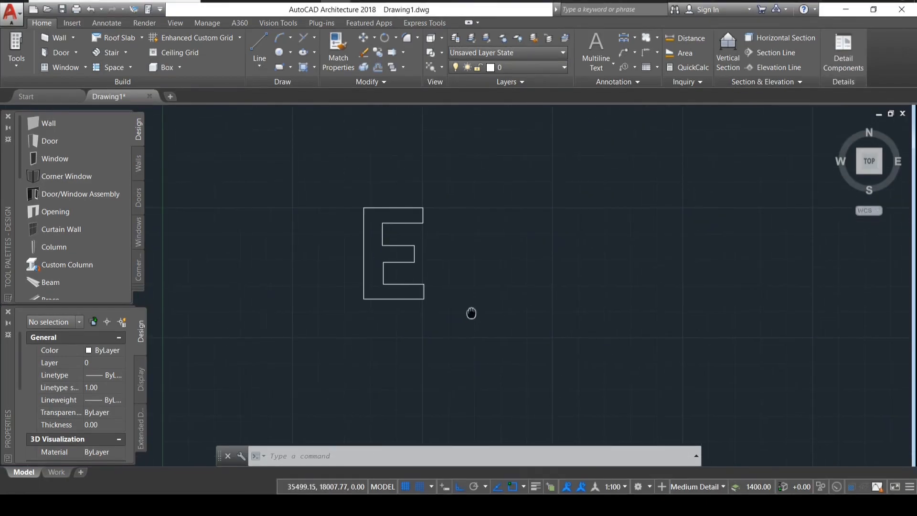
Mirror the whole letter E about a vertical line through its lower-right corner, erasing the original.
{"action": "mouse_move", "coordinate": [471, 313]}
{"action": "middle_mouse_down"}
{"action": "mouse_move", "coordinate": [491, 313]}
{"action": "mouse_move", "coordinate": [485, 328]}
{"action": "middle_mouse_up"}
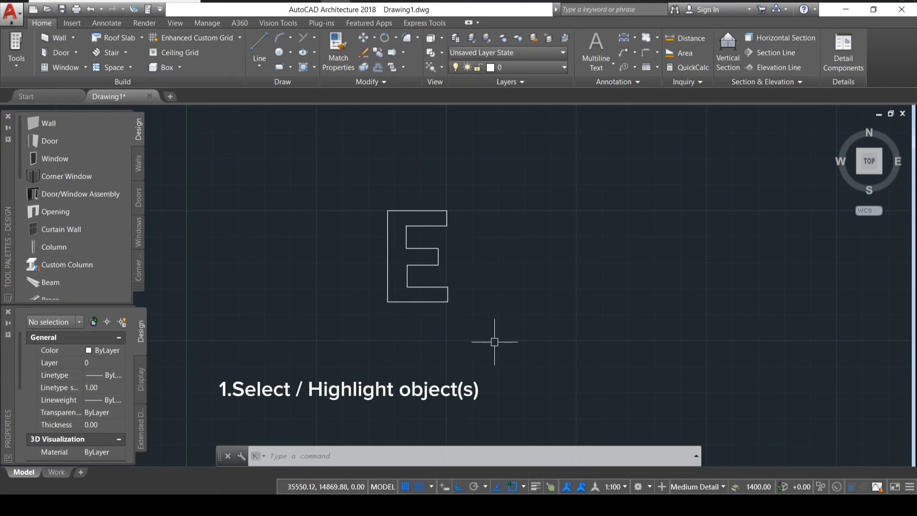
{"action": "left_click", "coordinate": [494, 343]}
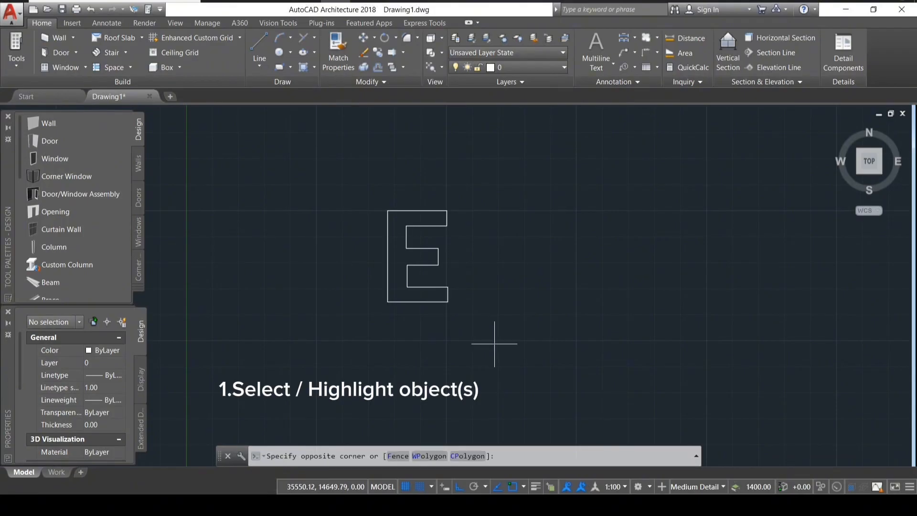
{"action": "left_click", "coordinate": [341, 158]}
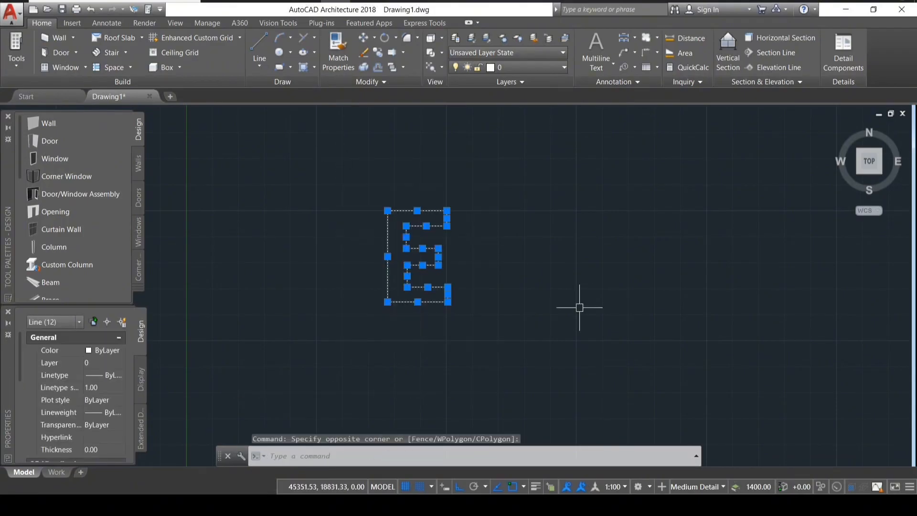
{"action": "type", "text": "m"}
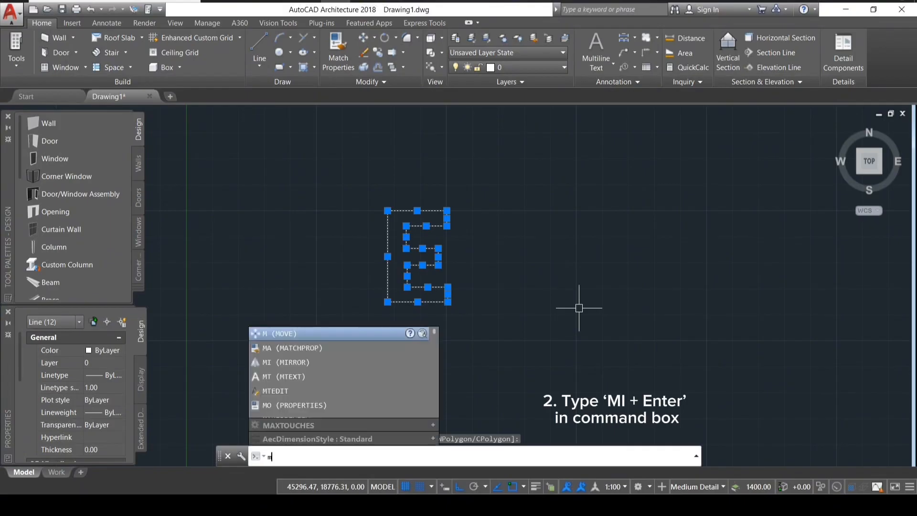
{"action": "key", "text": "Return"}
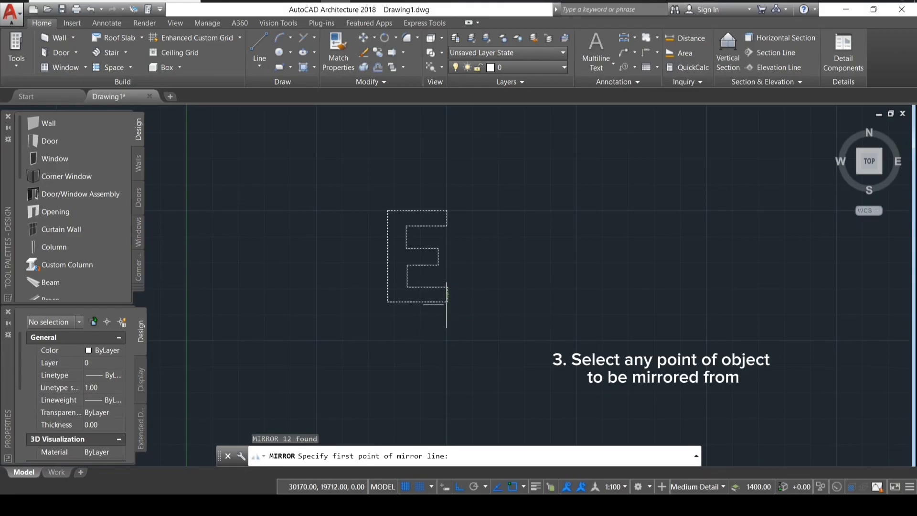
{"action": "left_click", "coordinate": [448, 301]}
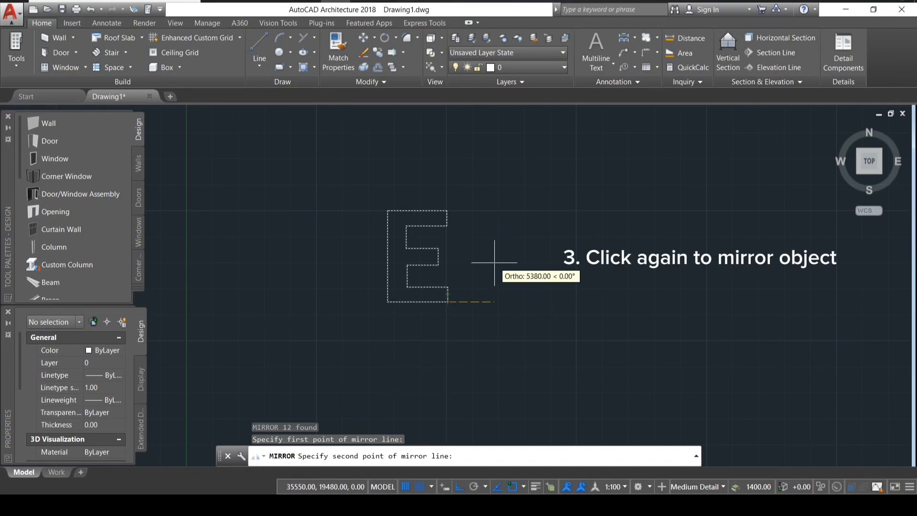
{"action": "left_click", "coordinate": [430, 330]}
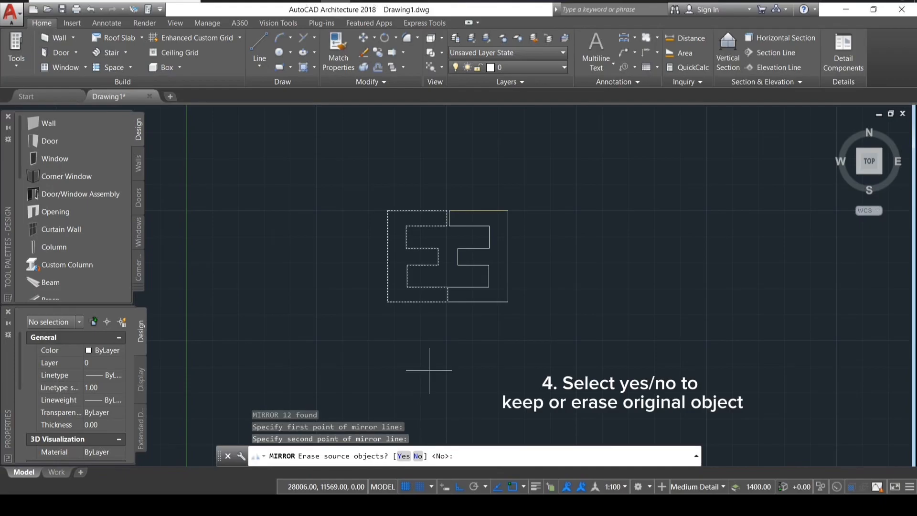
{"action": "left_click", "coordinate": [404, 456]}
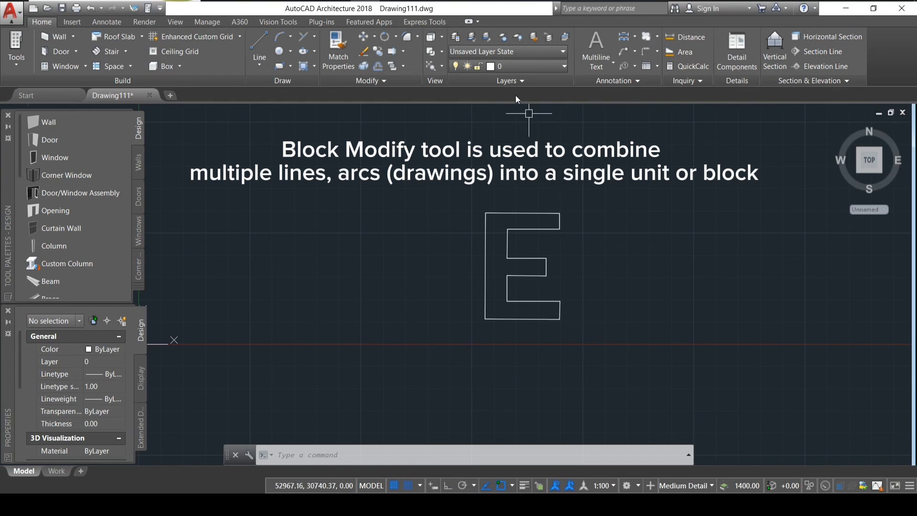
Select several lines of the letter E one at a time to check whether they are separate objects.
{"action": "left_click", "coordinate": [560, 310]}
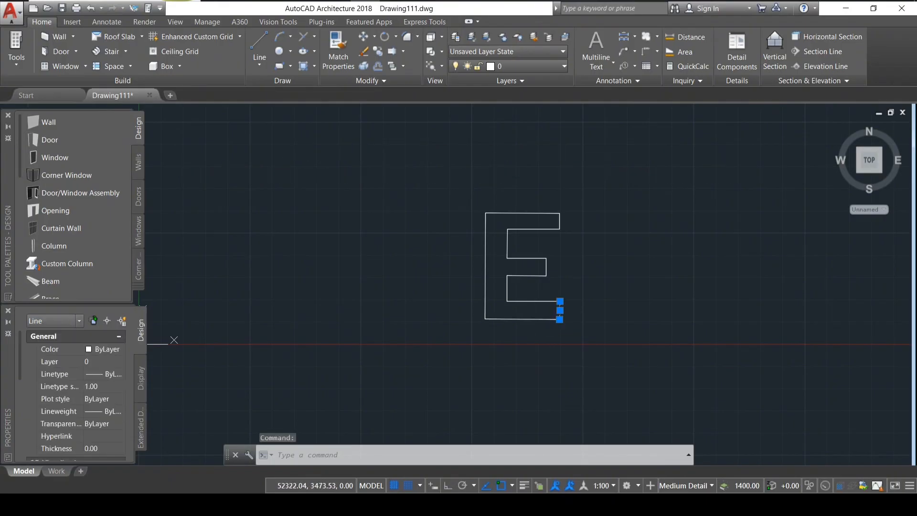
{"action": "key", "text": "Escape"}
{"action": "left_click", "coordinate": [522, 318]}
{"action": "key", "text": "Escape"}
{"action": "left_click", "coordinate": [523, 300]}
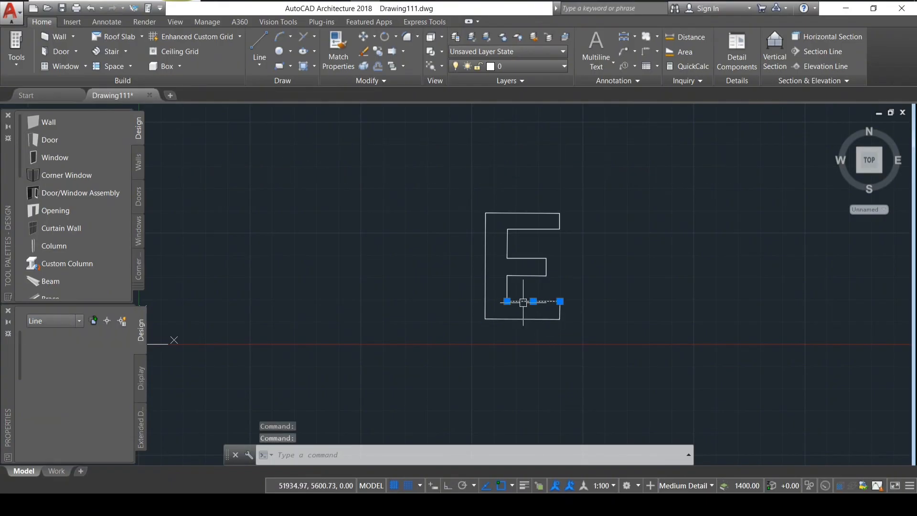
{"action": "key", "text": "Escape"}
{"action": "left_click", "coordinate": [523, 276]}
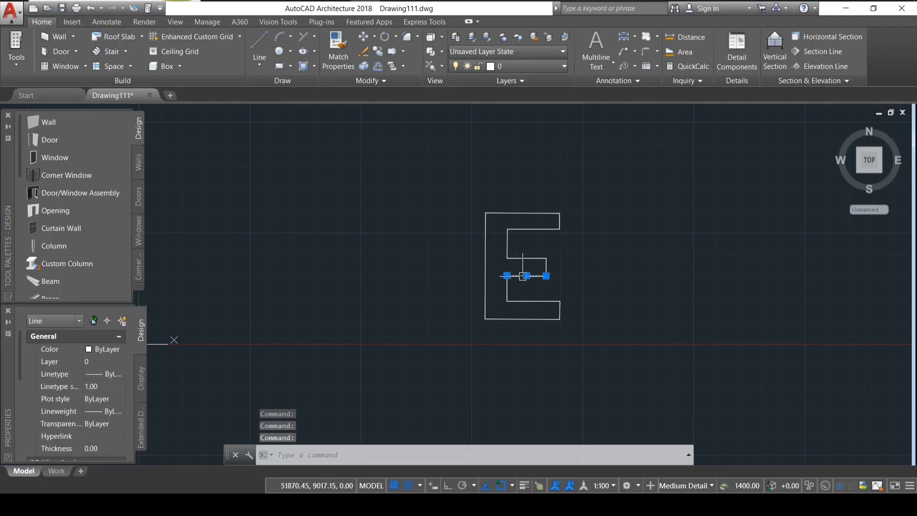
{"action": "key", "text": "Escape"}
{"action": "left_click", "coordinate": [525, 257]}
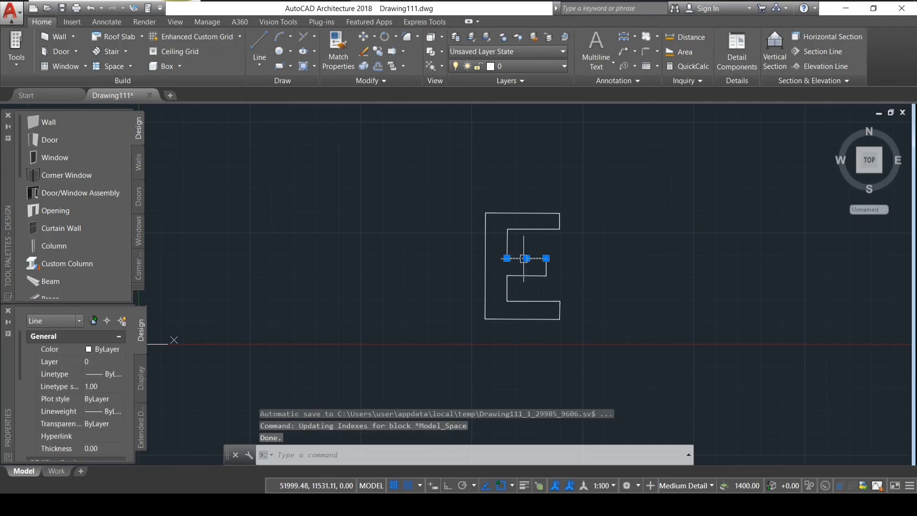
{"action": "key", "text": "Escape"}
{"action": "left_click", "coordinate": [531, 229]}
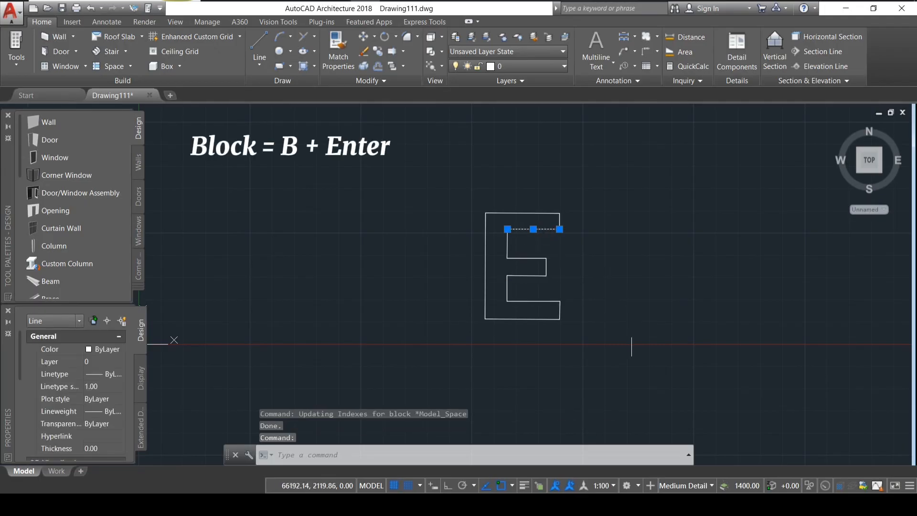
{"action": "key", "text": "Escape"}
Convert all lines of the letter E into a block named "E block".
{"action": "left_click", "coordinate": [611, 347]}
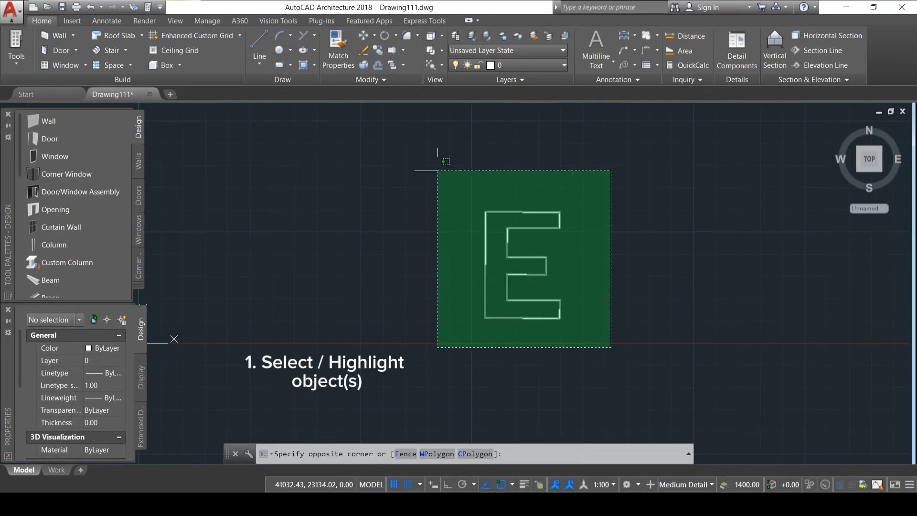
{"action": "left_click", "coordinate": [437, 170]}
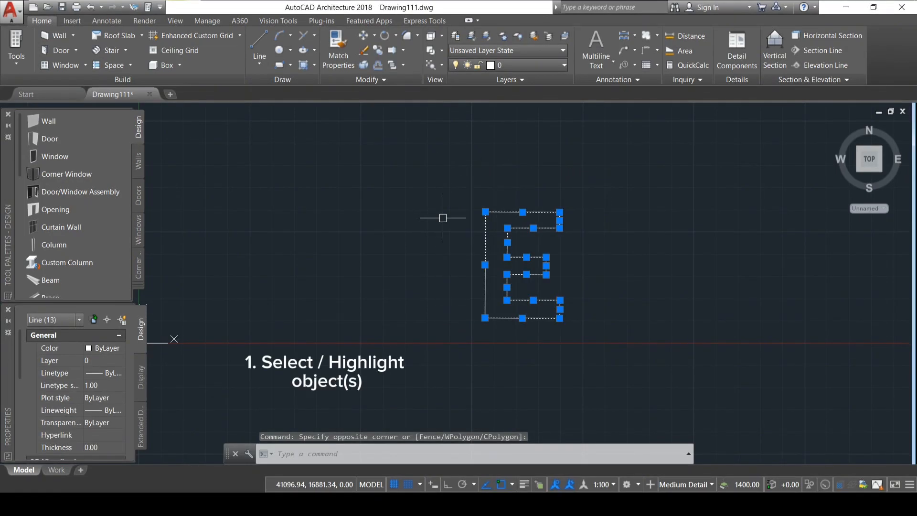
{"action": "type", "text": "B"}
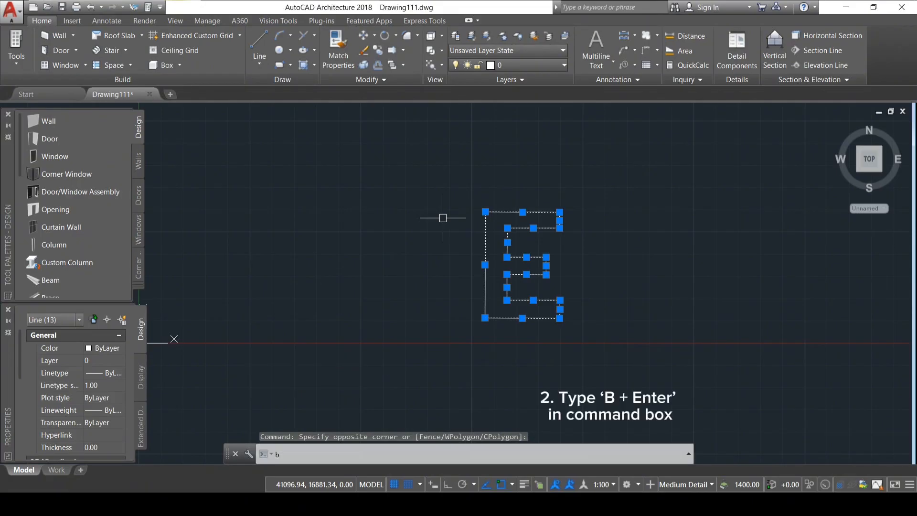
{"action": "key", "text": "Return"}
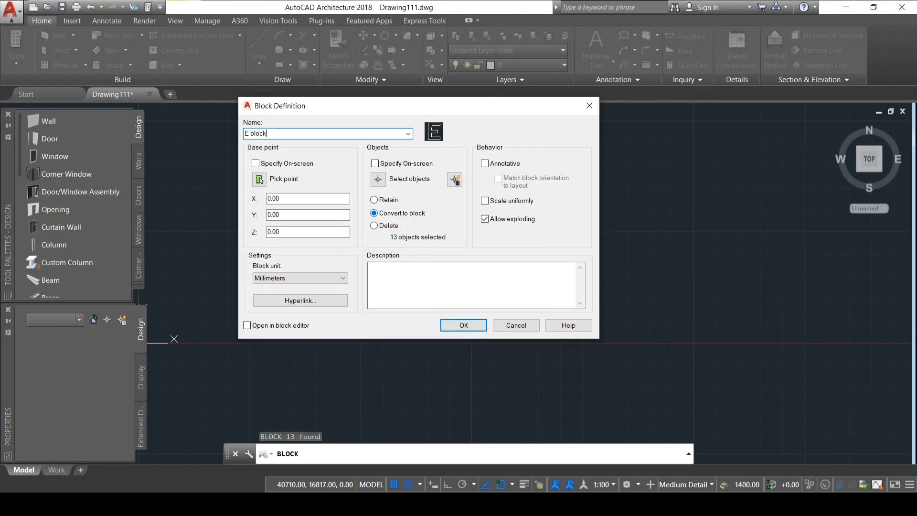
{"action": "left_click", "coordinate": [476, 325]}
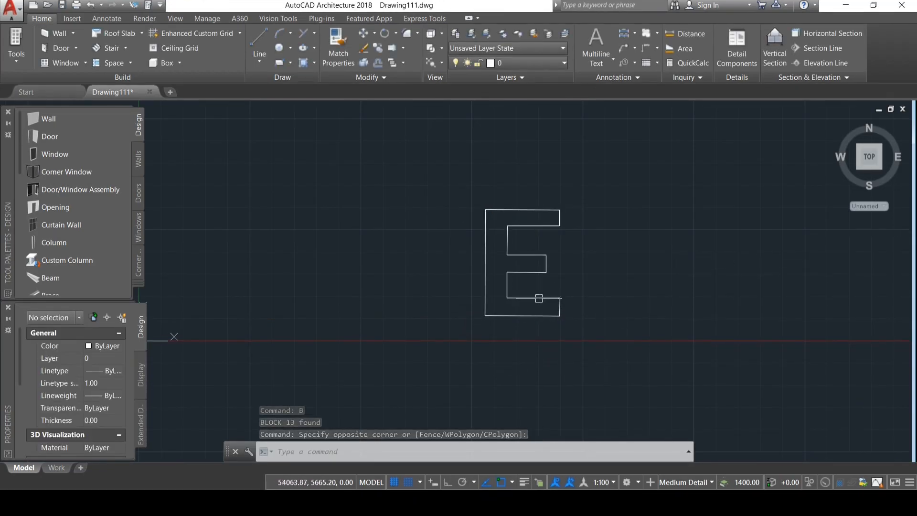
Select the letter E as a single block and open the "E block" definition for editing.
{"action": "left_click", "coordinate": [539, 297]}
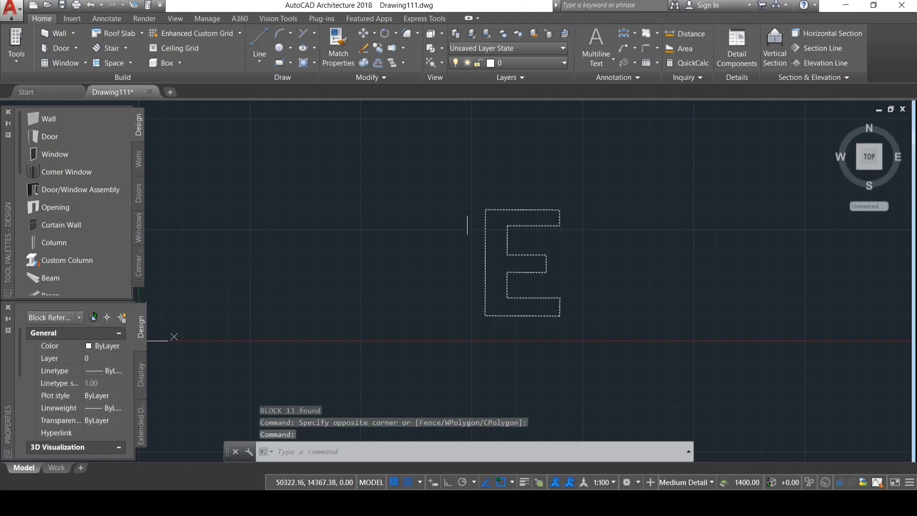
{"action": "double_click", "coordinate": [550, 300]}
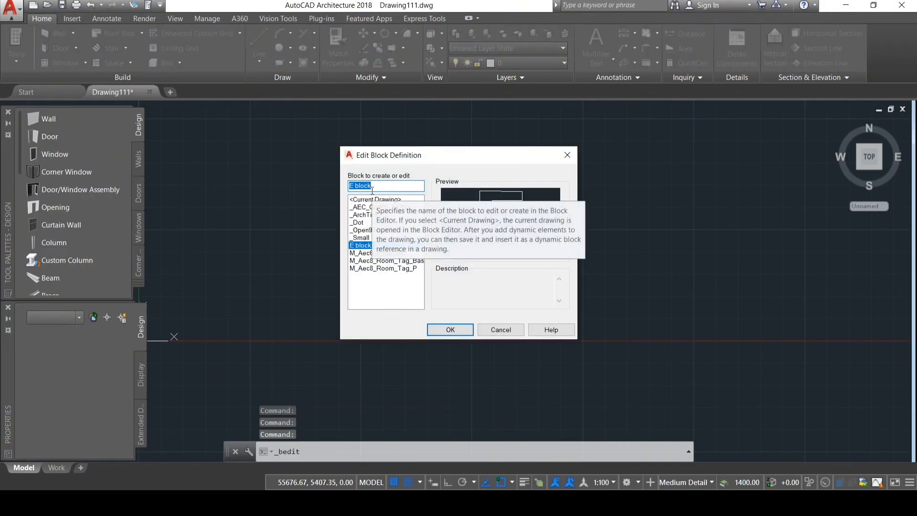
{"action": "left_click", "coordinate": [449, 330]}
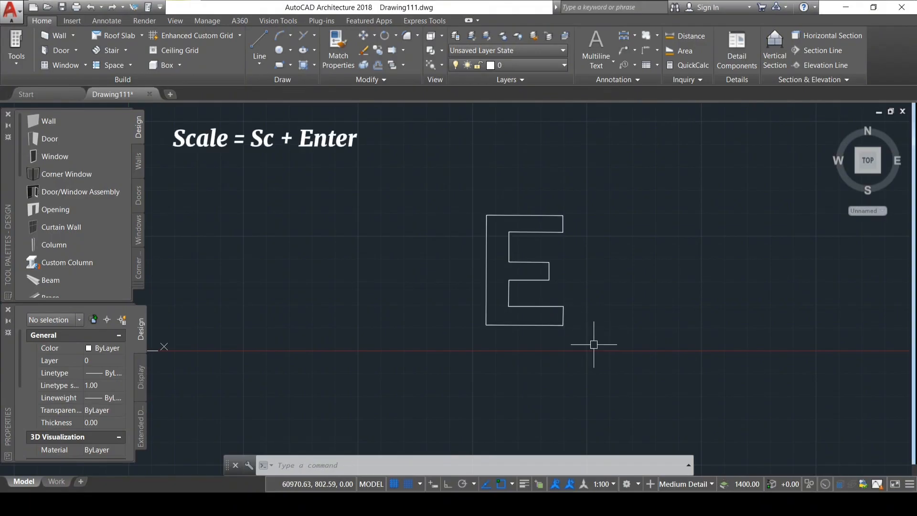
Scale the letter E block down to half its size about its lower-right corner.
{"action": "left_click", "coordinate": [558, 325]}
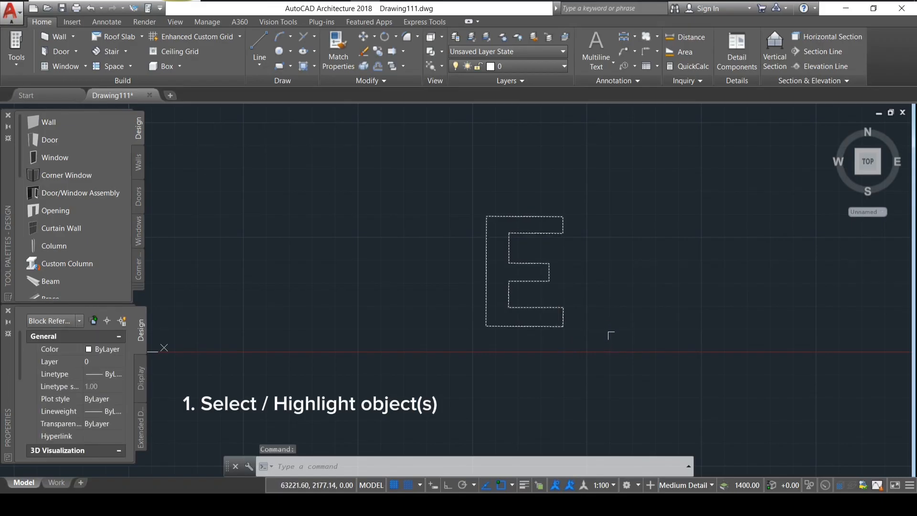
{"action": "type", "text": "SC"}
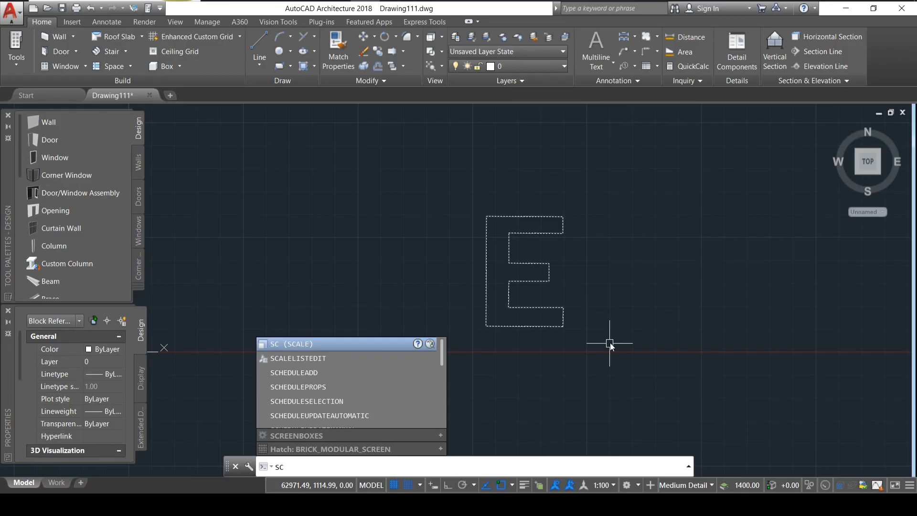
{"action": "key", "text": "Return"}
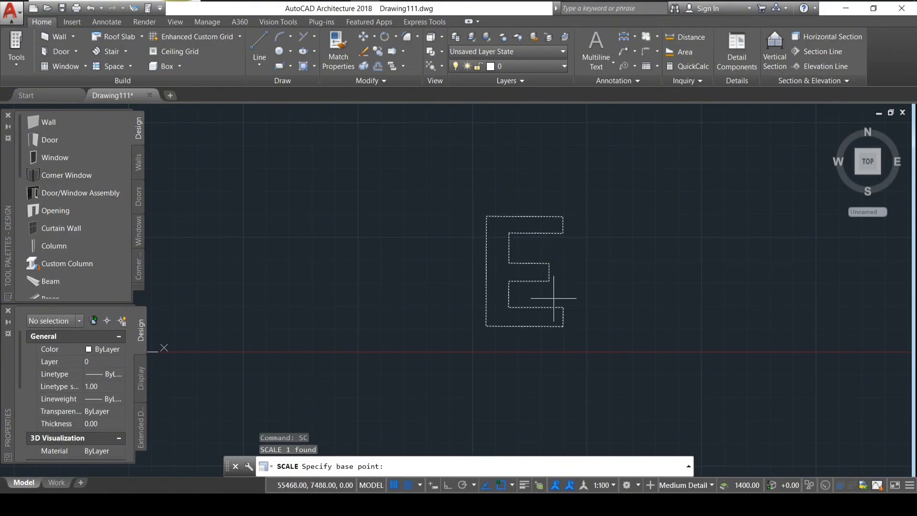
{"action": "left_click", "coordinate": [562, 326]}
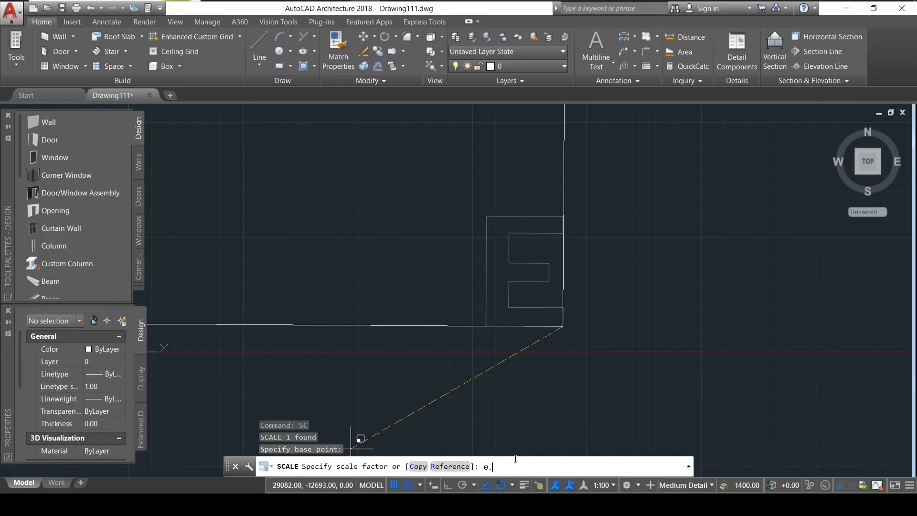
{"action": "key", "text": "Return"}
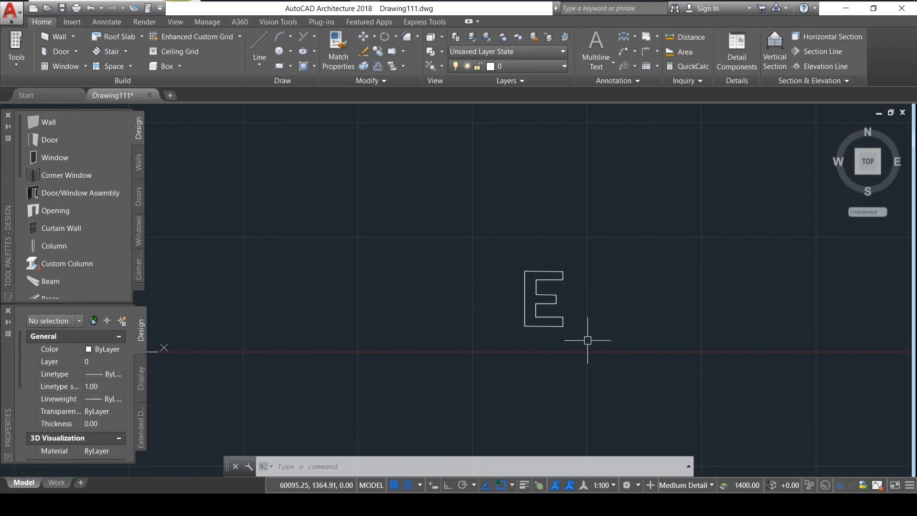
Scale the letter E block up by a factor of 1.5 about its lower-right corner.
{"action": "left_click", "coordinate": [562, 319]}
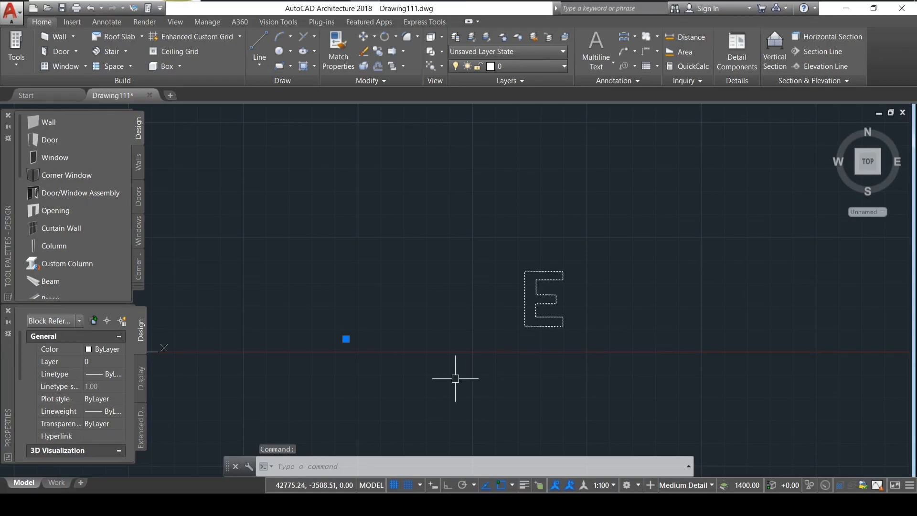
{"action": "type", "text": "SC"}
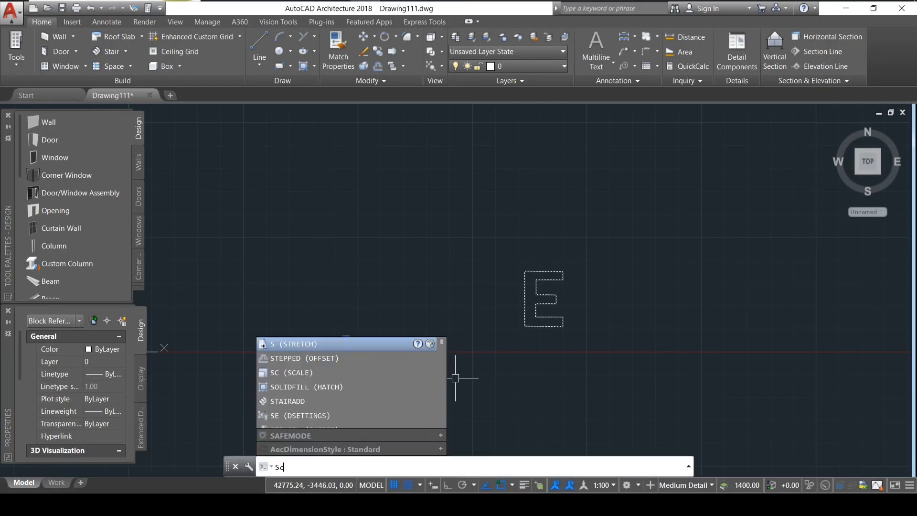
{"action": "key", "text": "Return"}
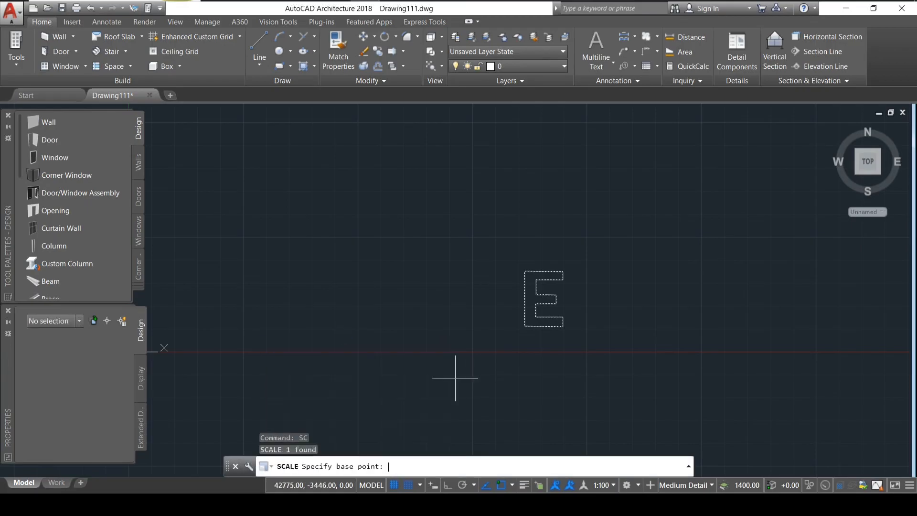
{"action": "left_click", "coordinate": [564, 327]}
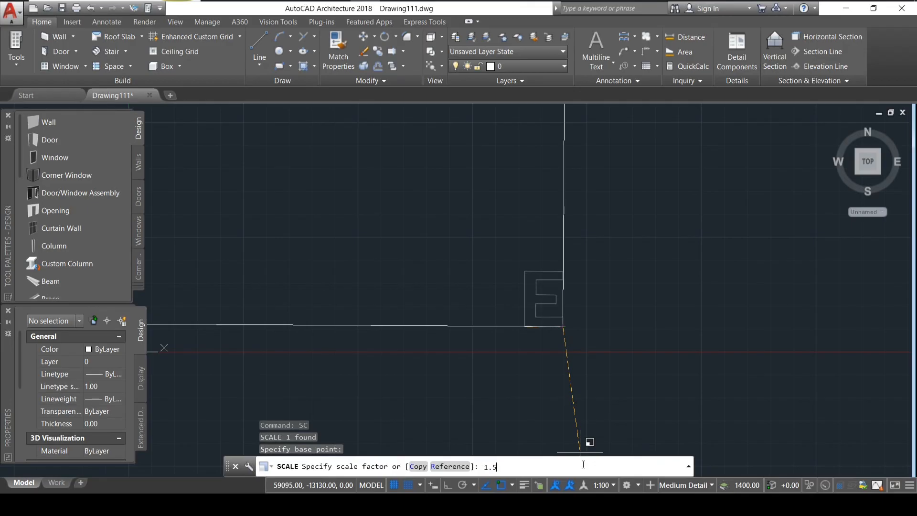
{"action": "key", "text": "Return"}
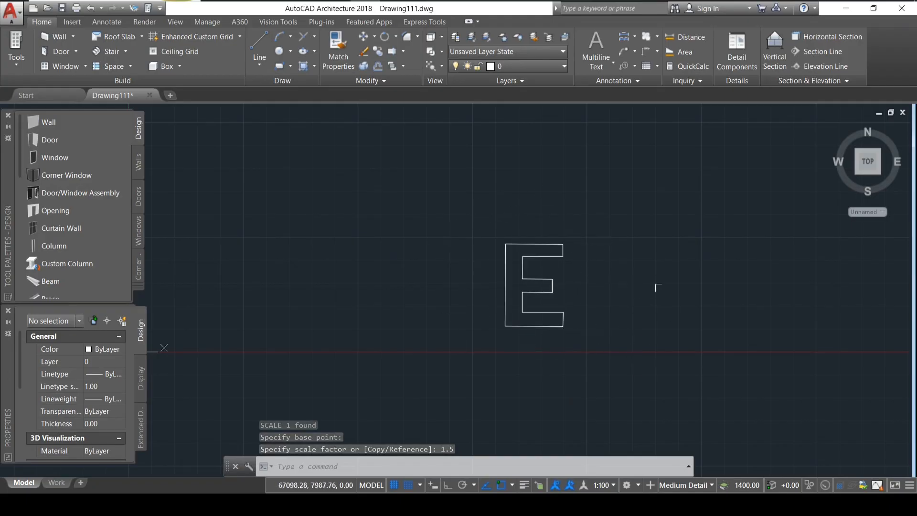
Scale the letter E block up by a factor of 3 about the lower-right corner of its top arm.
{"action": "left_click", "coordinate": [556, 310]}
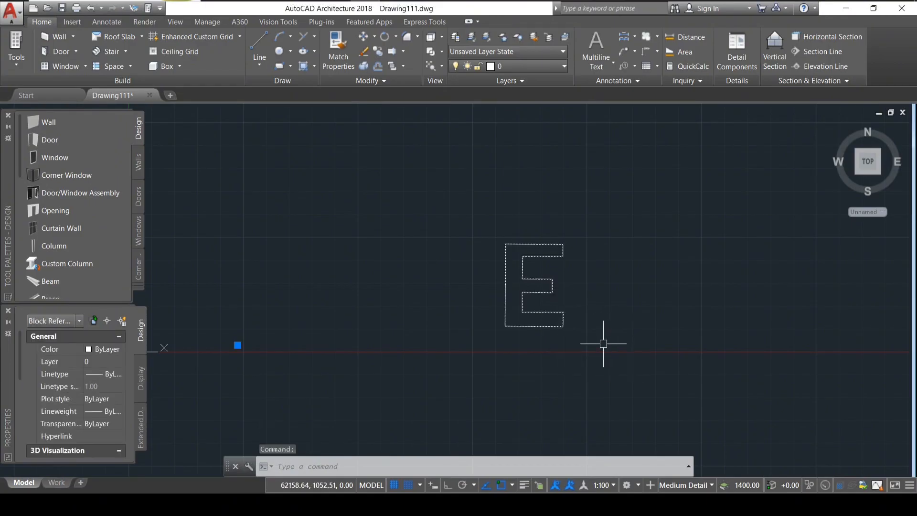
{"action": "type", "text": "sc"}
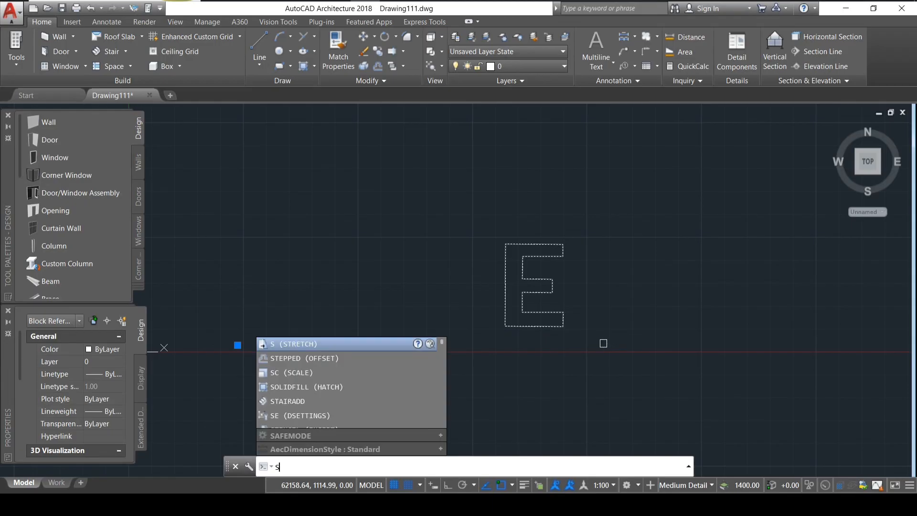
{"action": "key", "text": "Return"}
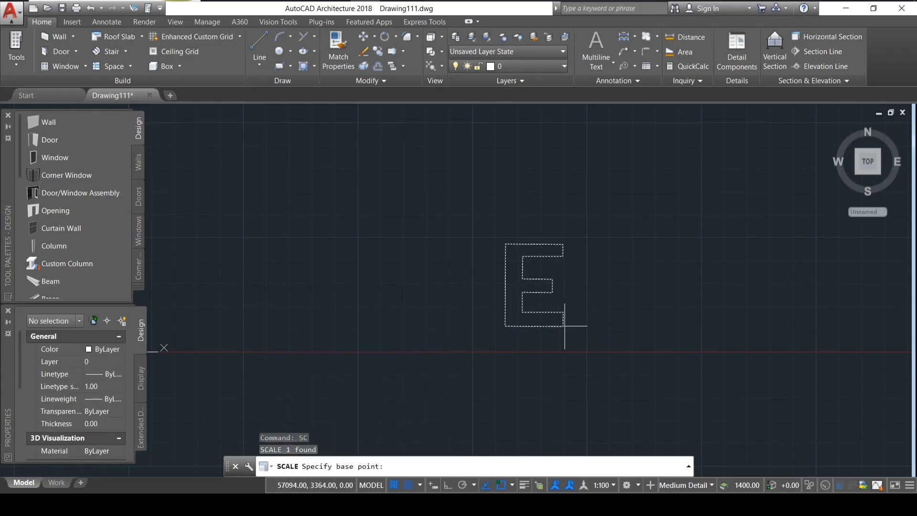
{"action": "left_click", "coordinate": [563, 256]}
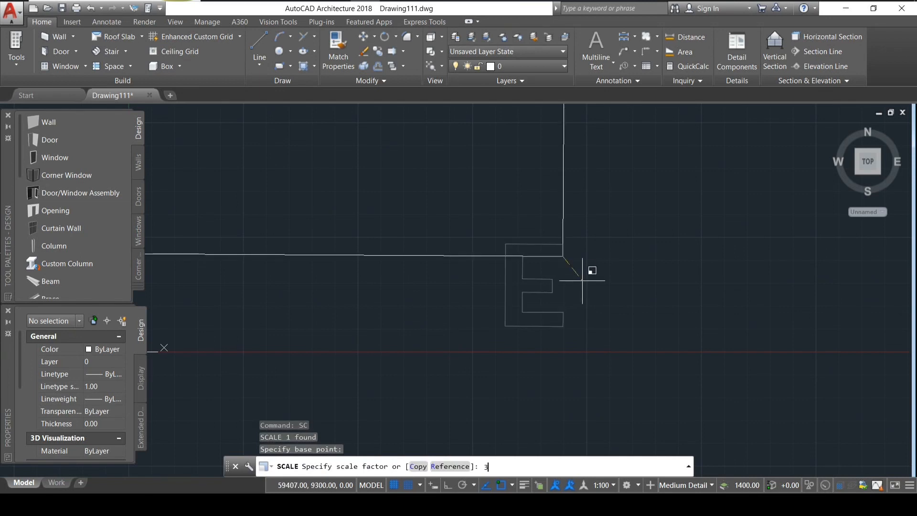
{"action": "key", "text": "Return"}
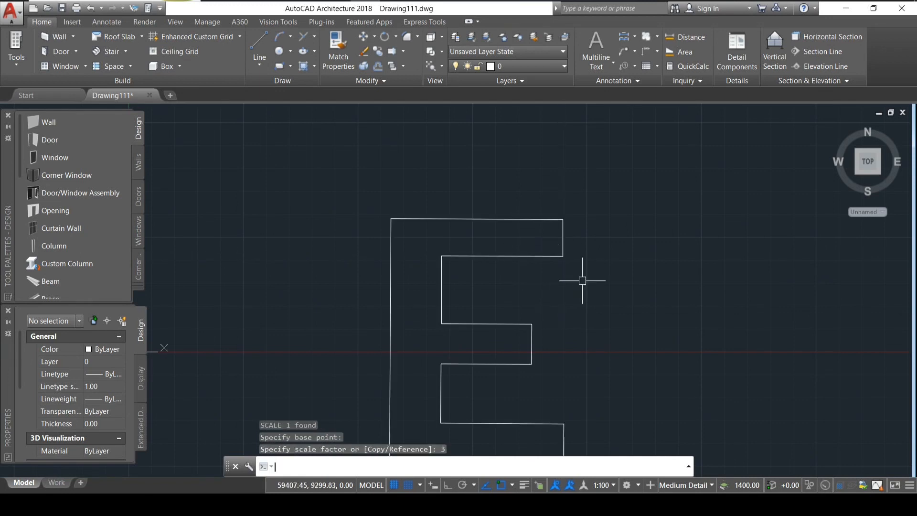
{"action": "mouse_move", "coordinate": [583, 281]}
{"action": "middle_mouse_down"}
{"action": "mouse_move", "coordinate": [585, 233]}
{"action": "mouse_move", "coordinate": [546, 206]}
{"action": "middle_mouse_up"}
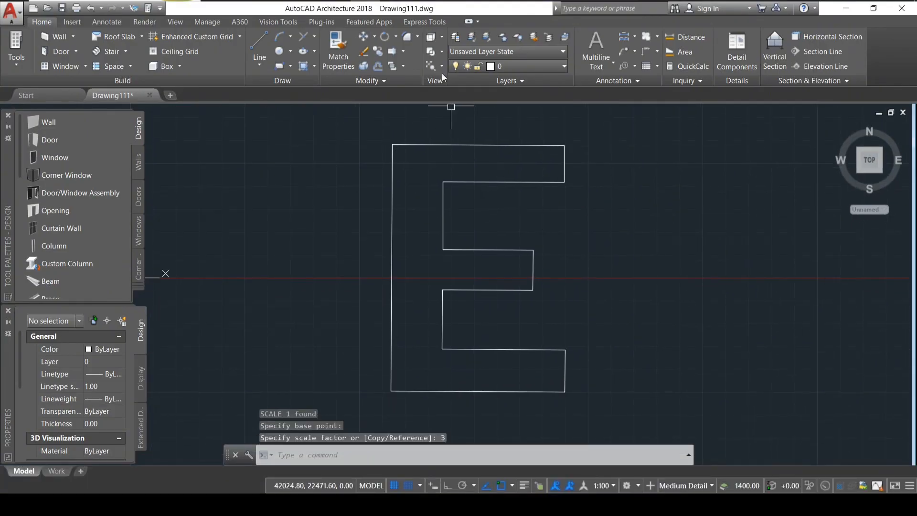
Zoom out until the whole enlarged letter E and the coordinate origin are in view.
{"action": "right_click", "coordinate": [743, 244]}
{"action": "left_click", "coordinate": [766, 376]}
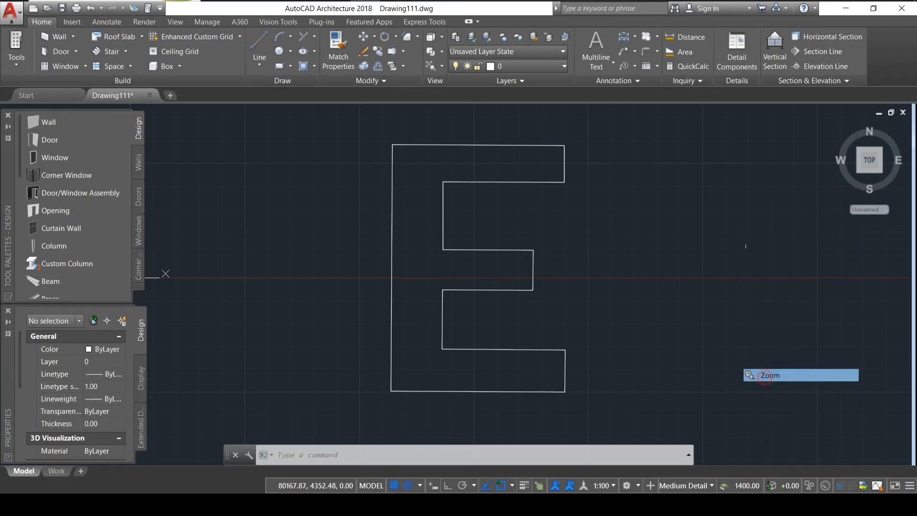
{"action": "left_click_drag", "start_coordinate": [694, 203], "coordinate": [674, 382]}
{"action": "left_click_drag", "start_coordinate": [664, 200], "coordinate": [649, 349]}
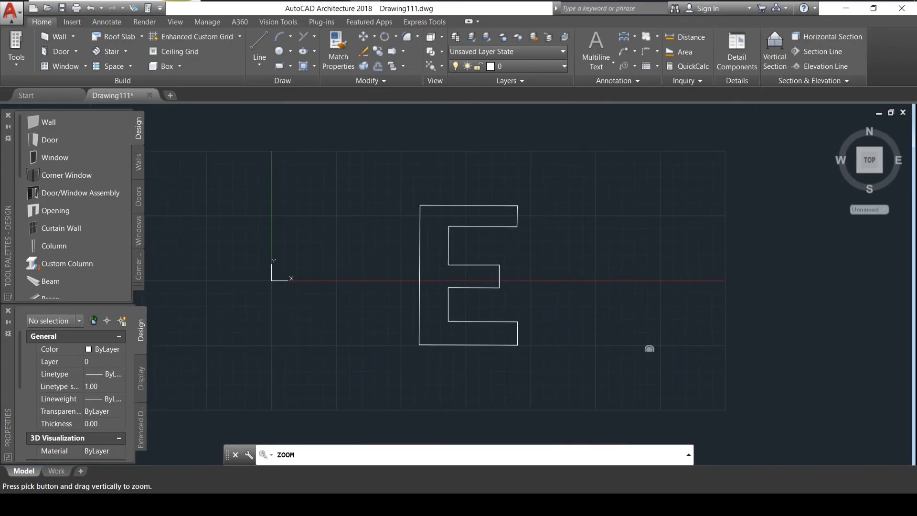
{"action": "left_click_drag", "start_coordinate": [652, 245], "coordinate": [652, 264]}
{"action": "right_click", "coordinate": [649, 269]}
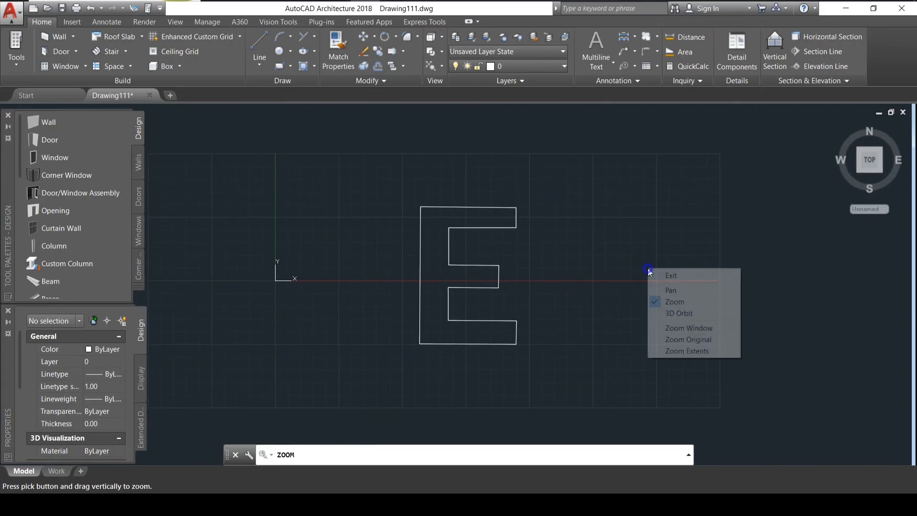
{"action": "left_click", "coordinate": [700, 277]}
{"action": "right_click", "coordinate": [682, 267]}
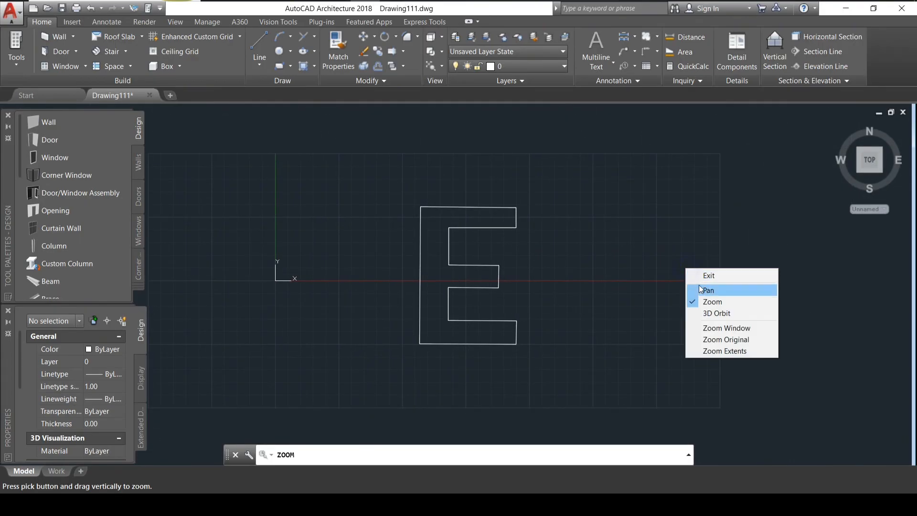
{"action": "left_click", "coordinate": [695, 273]}
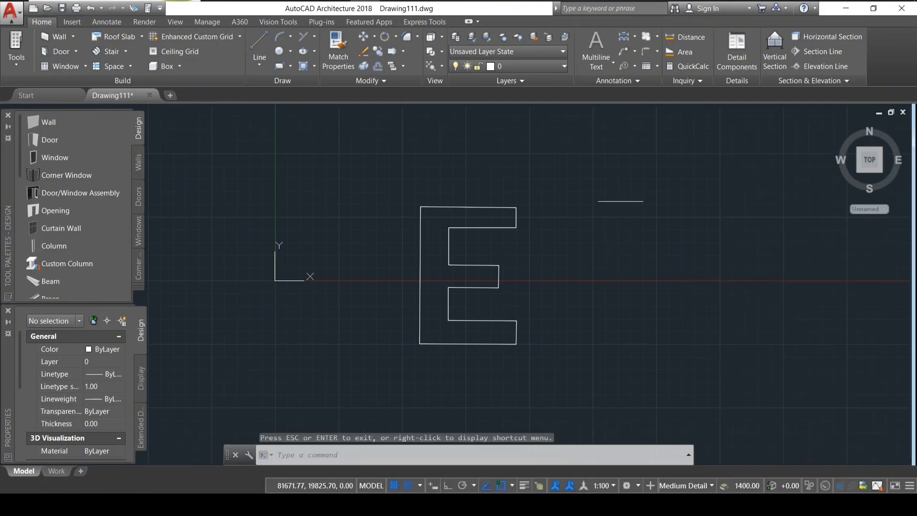
{"action": "left_click", "coordinate": [619, 286]}
{"action": "left_click", "coordinate": [627, 241]}
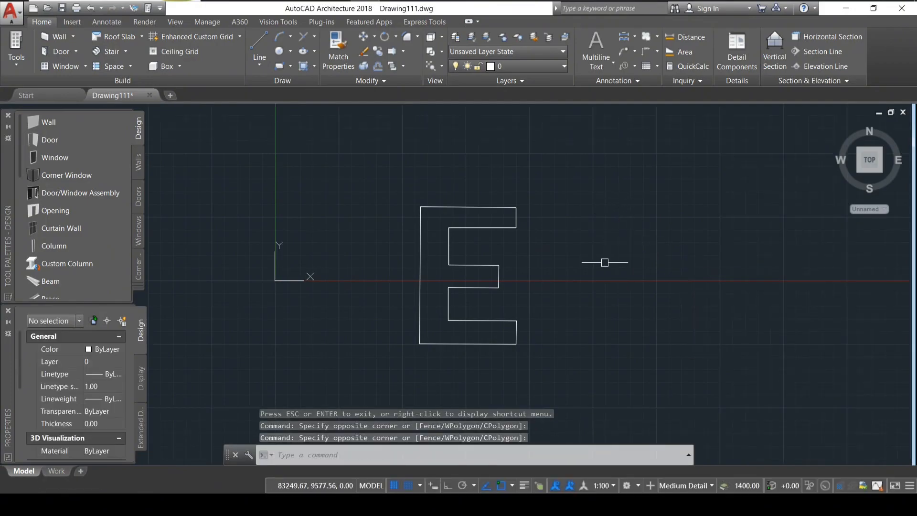
{"action": "middle_click_drag", "start_coordinate": [614, 201], "coordinate": [607, 180]}
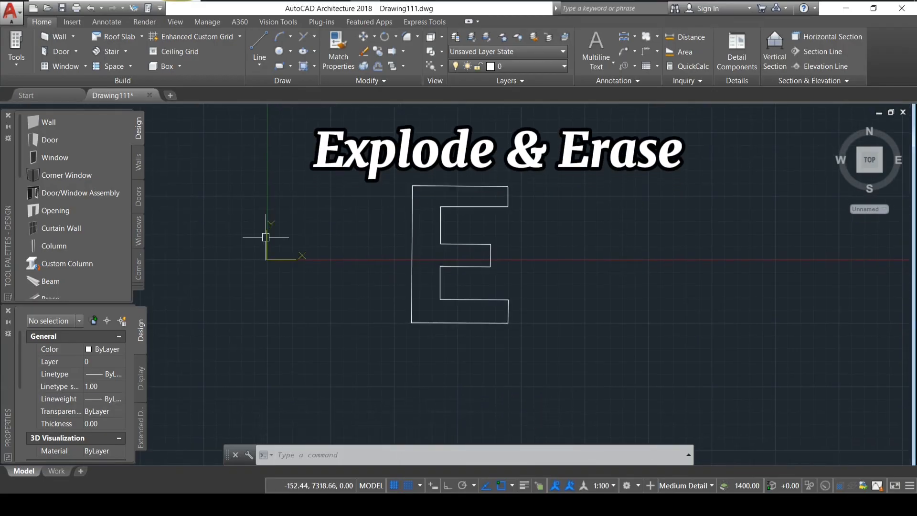
Move the UCS origin to a free point below and to the left of the letter E.
{"action": "left_click", "coordinate": [266, 253]}
{"action": "left_click", "coordinate": [267, 259]}
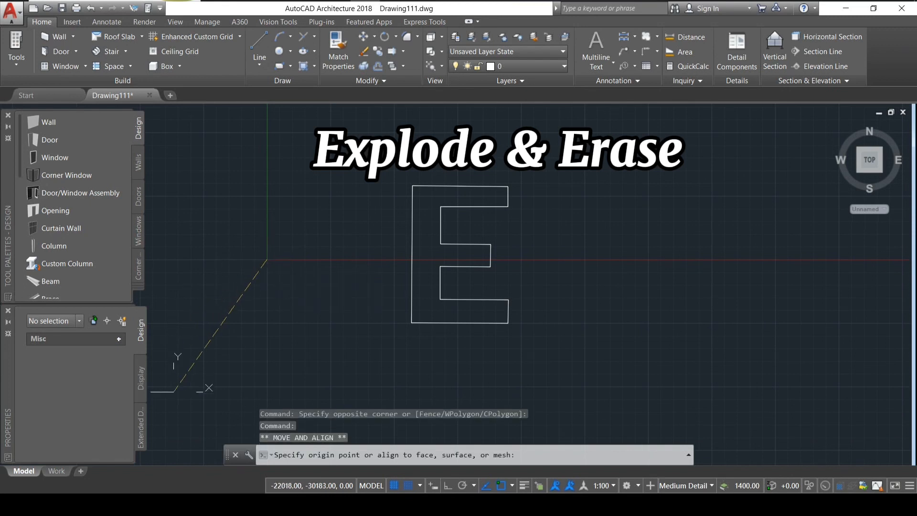
{"action": "left_click", "coordinate": [174, 404]}
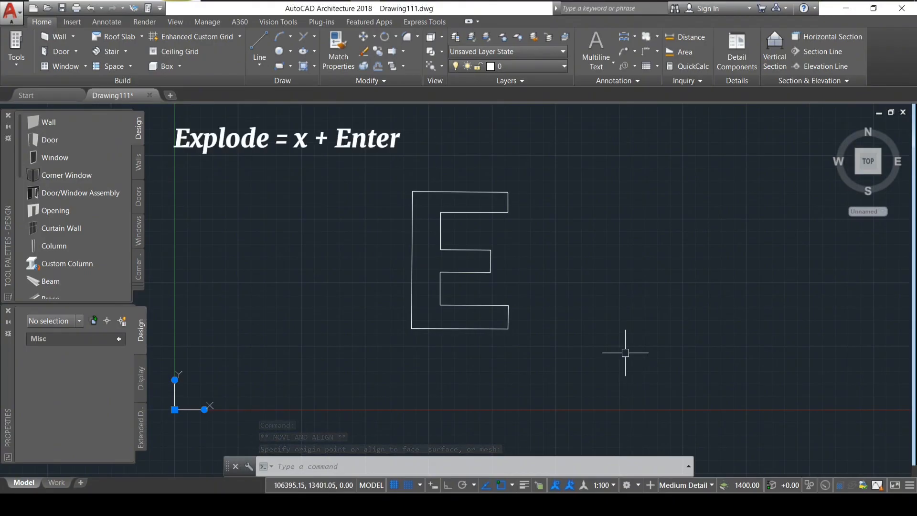
Explode the letter E block into its separate lines.
{"action": "left_click", "coordinate": [505, 308]}
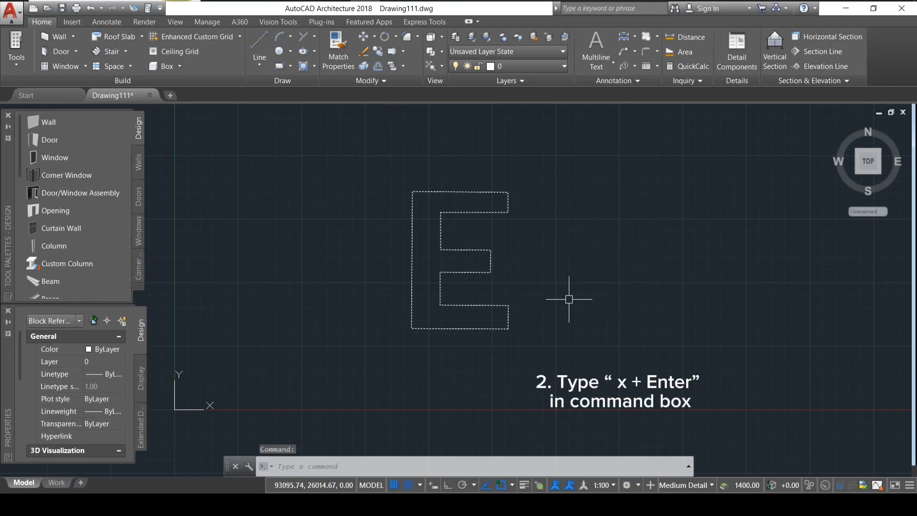
{"action": "type", "text": "x"}
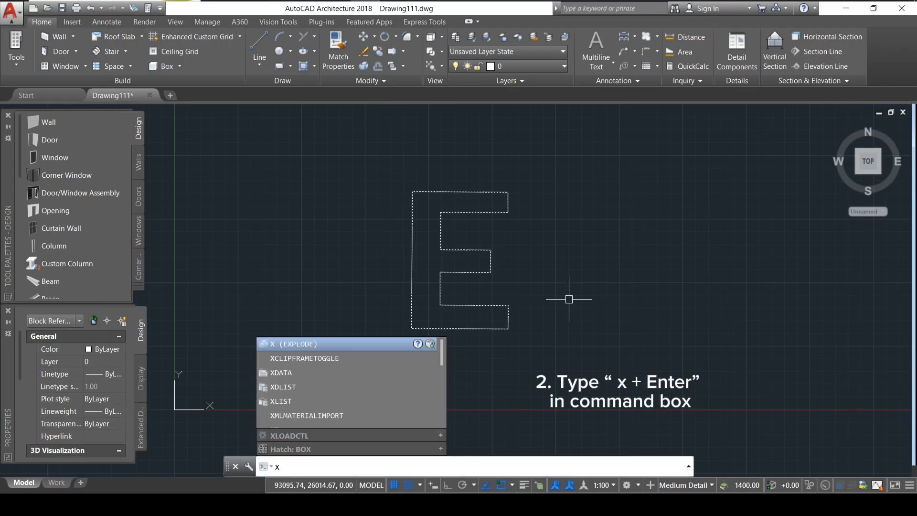
{"action": "key", "text": "Return"}
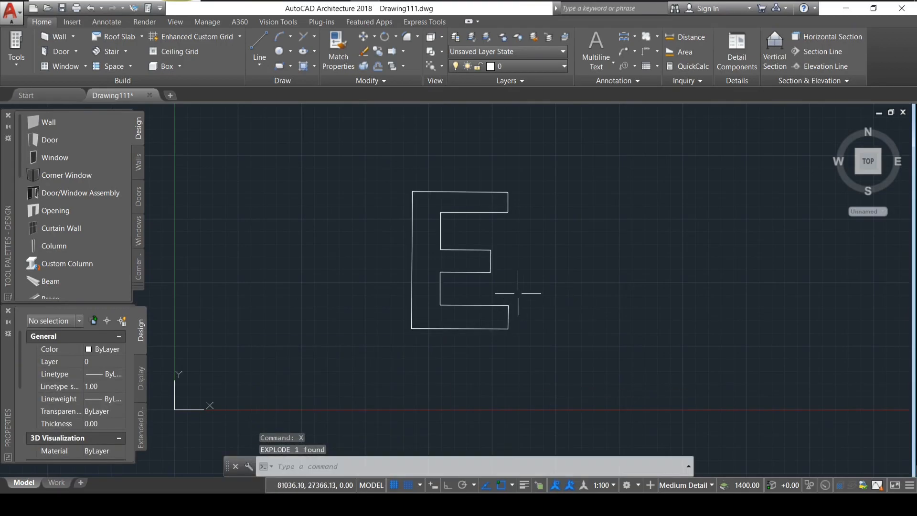
Check the exploded letter E by selecting its arm and inner lines one at a time, ending with nothing selected.
{"action": "left_click", "coordinate": [479, 305]}
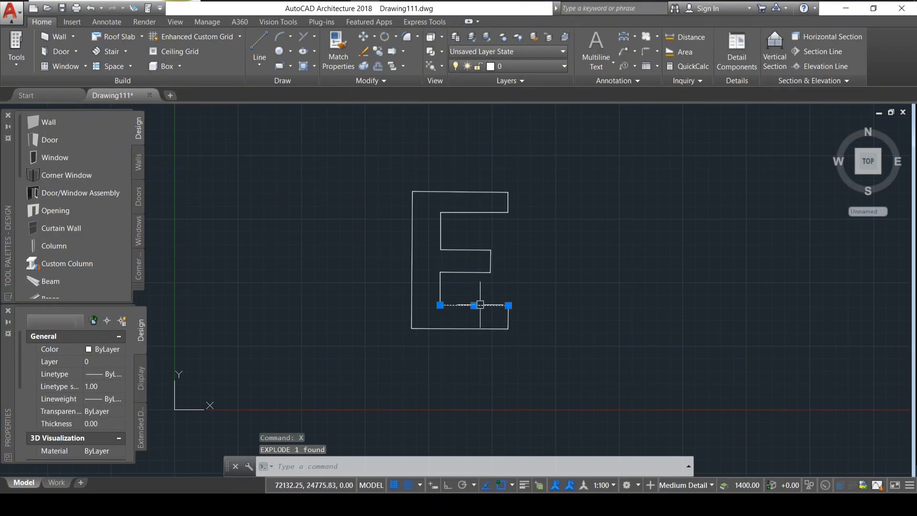
{"action": "left_click", "coordinate": [478, 328]}
{"action": "left_click", "coordinate": [507, 316]}
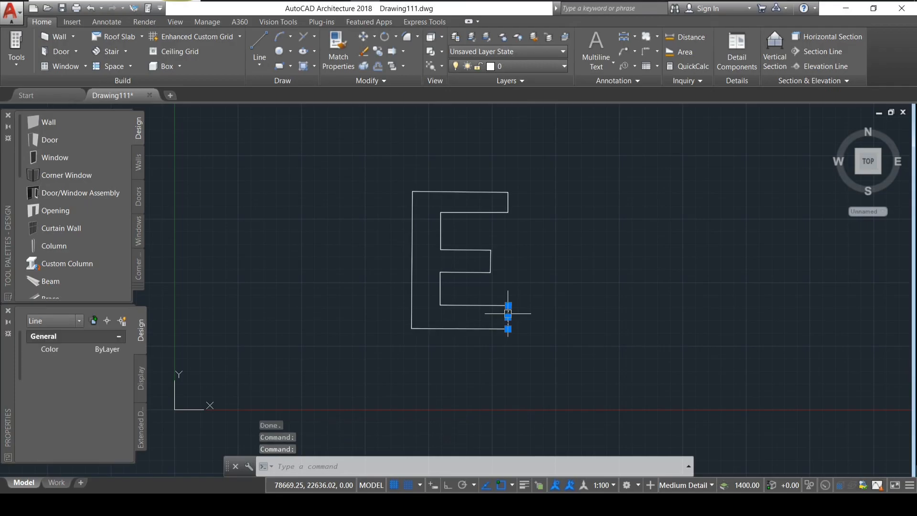
{"action": "left_click", "coordinate": [491, 259]}
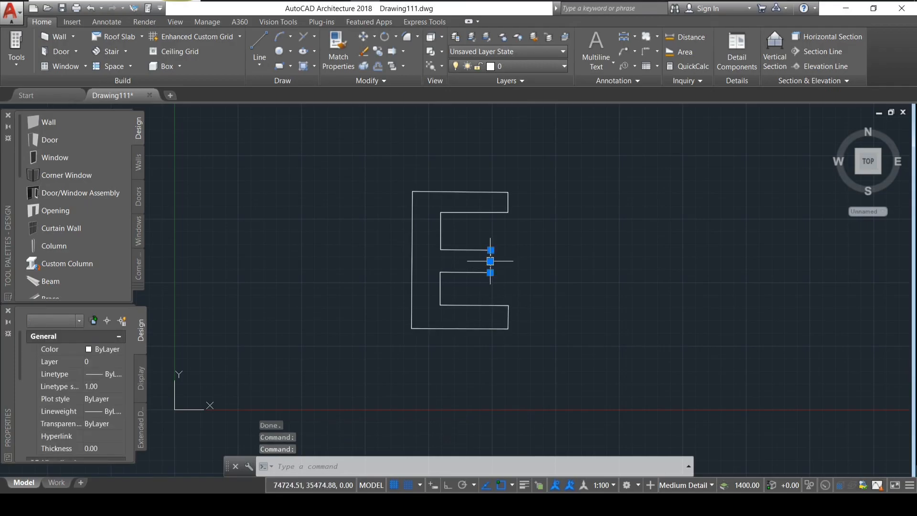
{"action": "left_click", "coordinate": [463, 272]}
{"action": "left_click", "coordinate": [463, 250]}
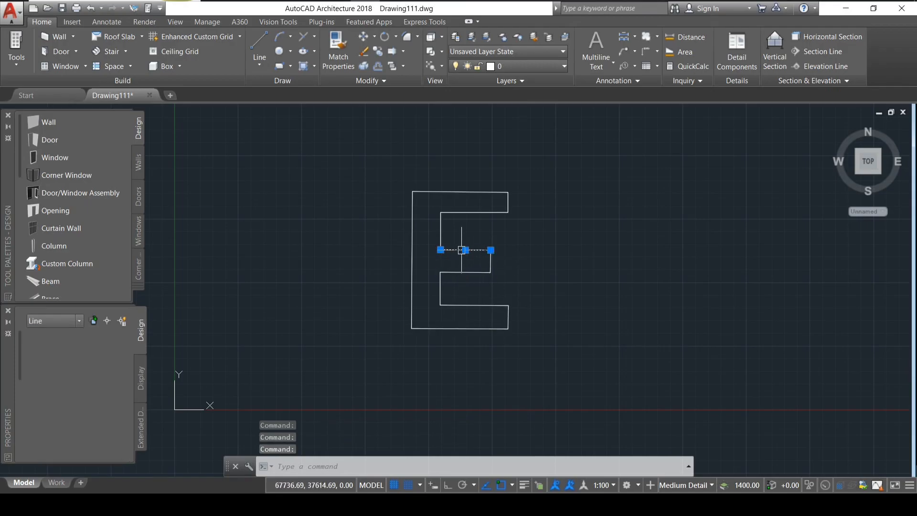
{"action": "left_click", "coordinate": [440, 226]}
{"action": "left_click", "coordinate": [470, 212]}
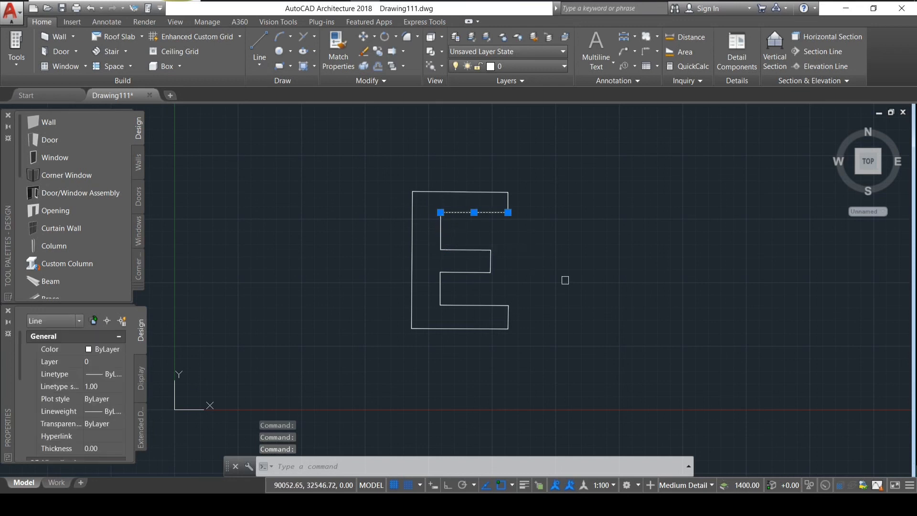
{"action": "left_click", "coordinate": [587, 312]}
{"action": "key", "text": "Escape"}
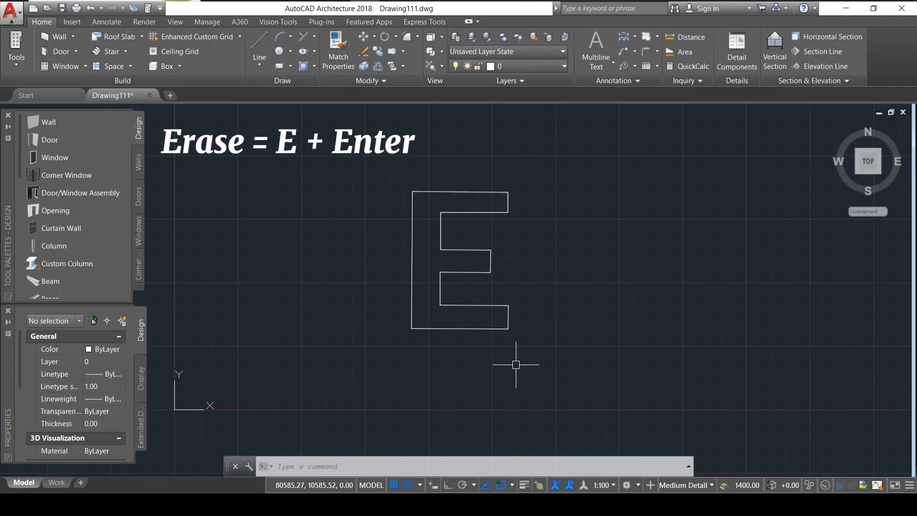
Erase all lines of the exploded letter E using a crossing selection around the whole letter.
{"action": "left_click", "coordinate": [556, 377]}
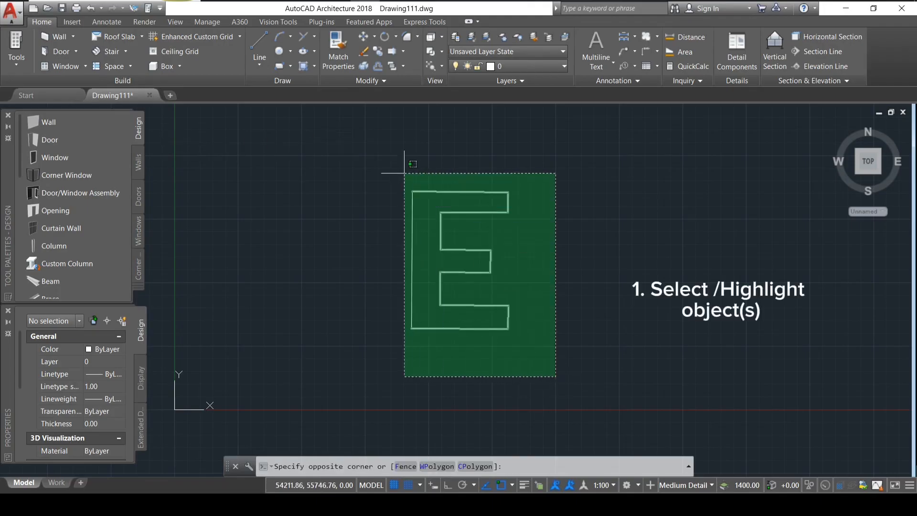
{"action": "left_click", "coordinate": [355, 143]}
{"action": "type", "text": "E"}
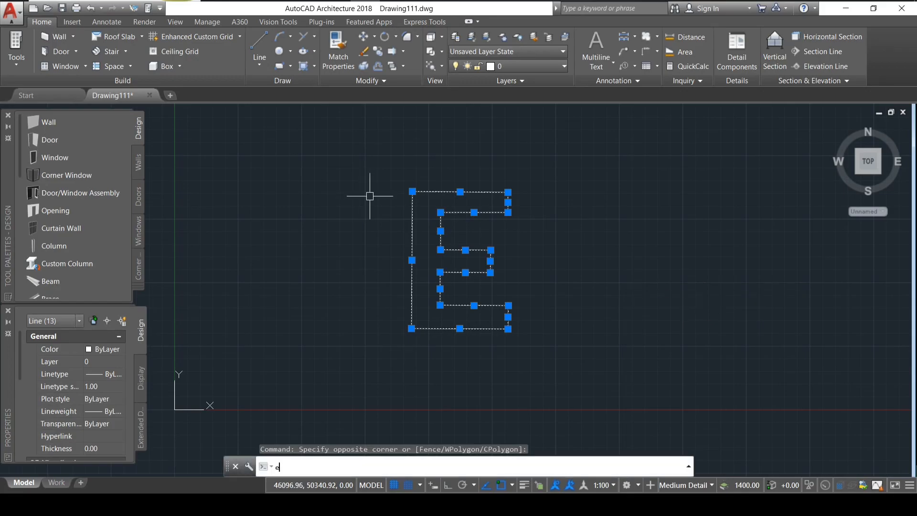
{"action": "key", "text": "Return"}
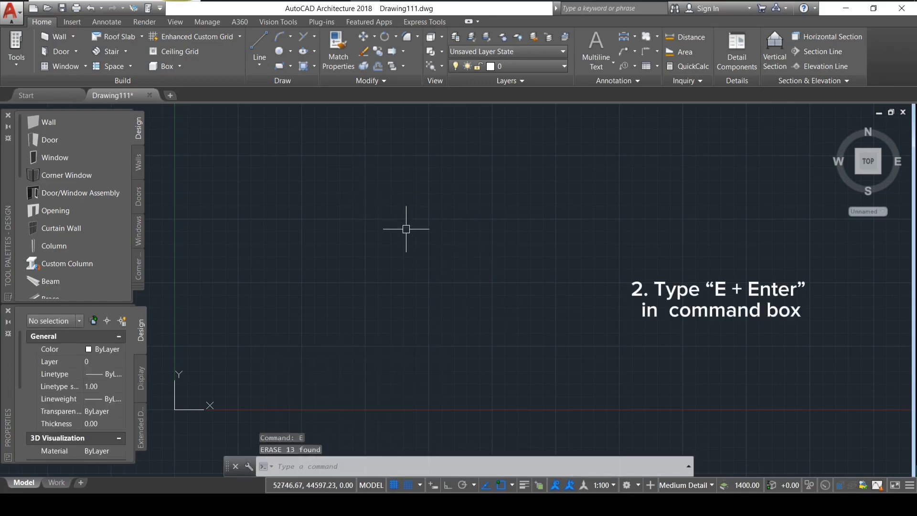